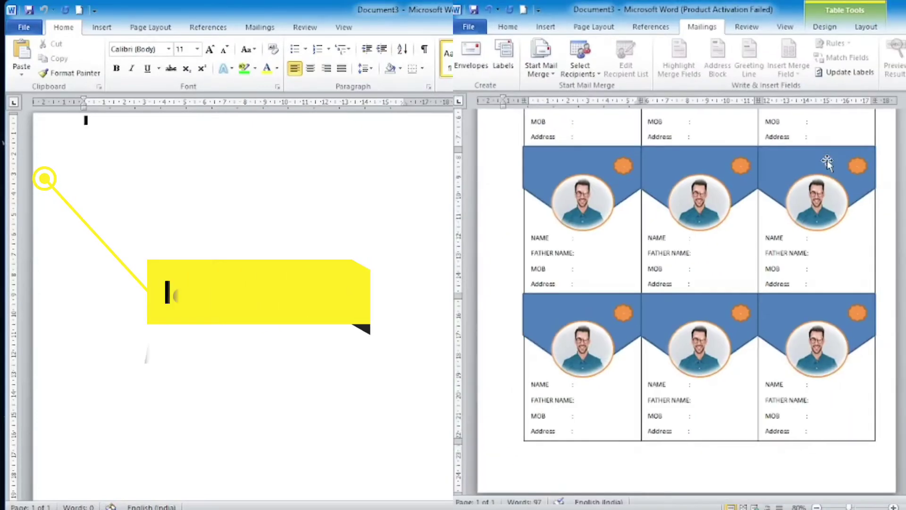
# - Insert a 3×3 table into the document
pyautogui.scroll(-1, 797, 179)
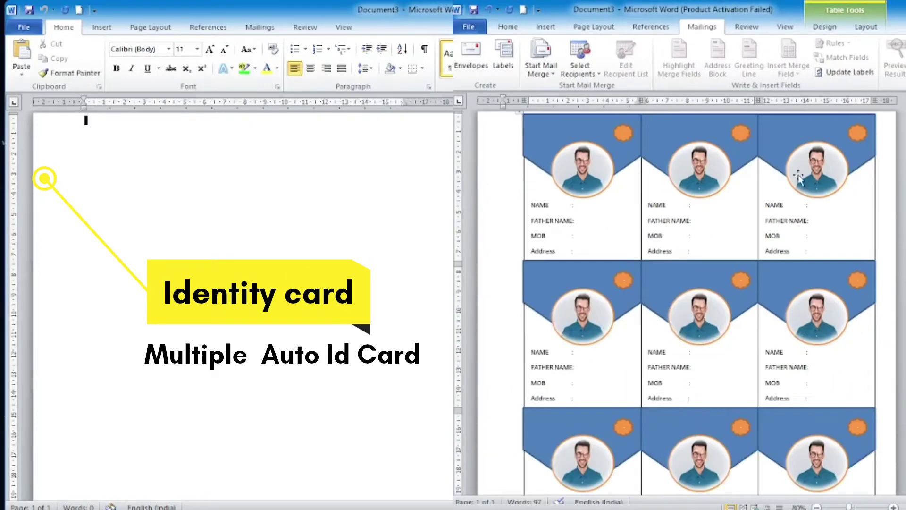
pyautogui.click(707, 184)
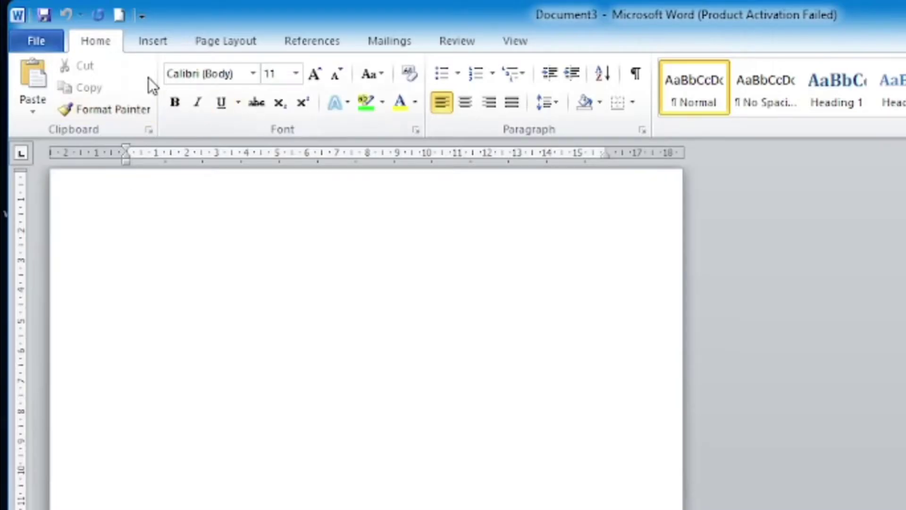
pyautogui.click(154, 47)
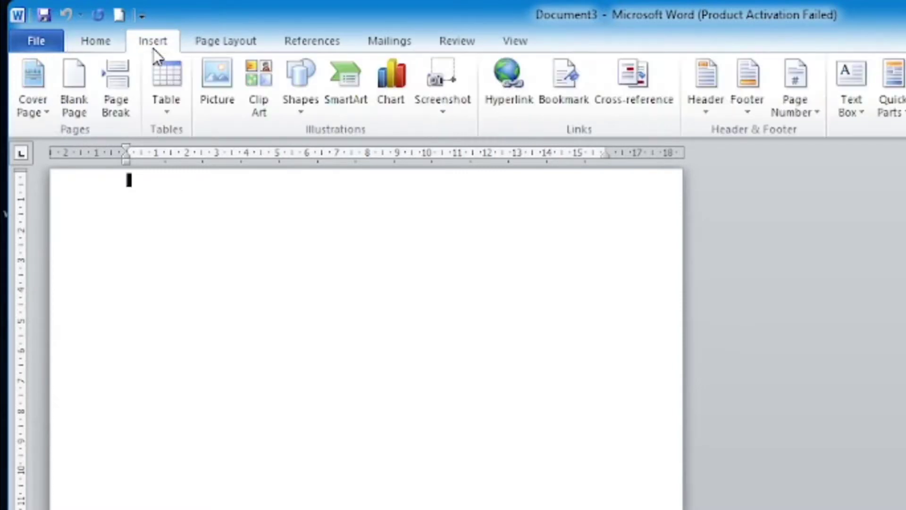
pyautogui.click(164, 86)
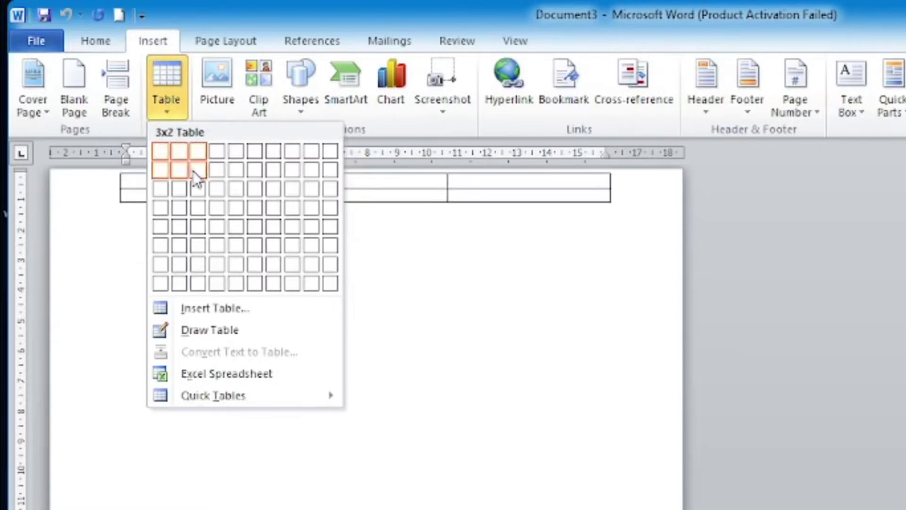
pyautogui.click(195, 194)
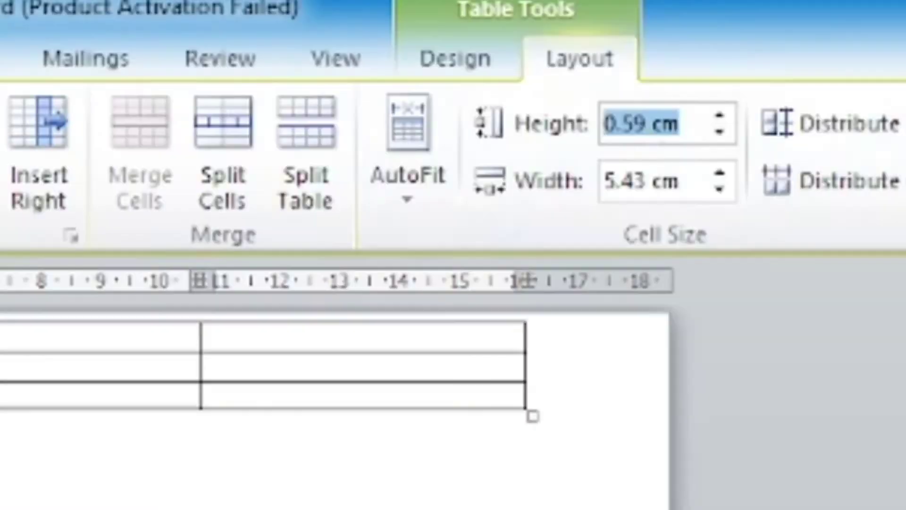
# - Set the table rows to 3.375 cm high and the columns to 2.125 cm wide
pyautogui.write('3')
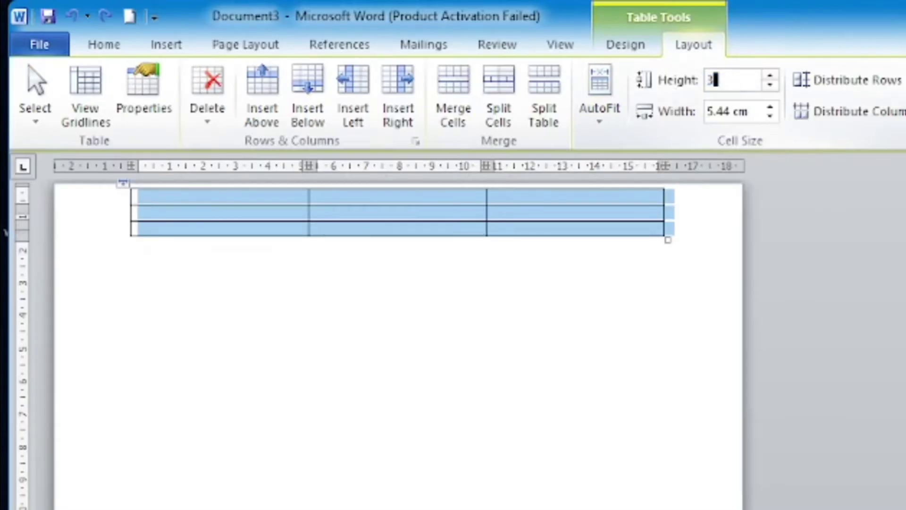
pyautogui.write('.375')
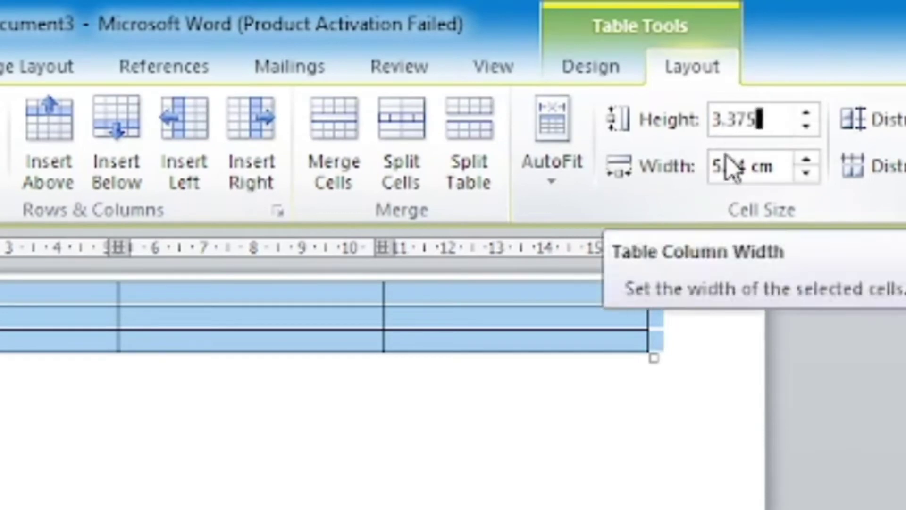
pyautogui.press('Return')
pyautogui.click(742, 165)
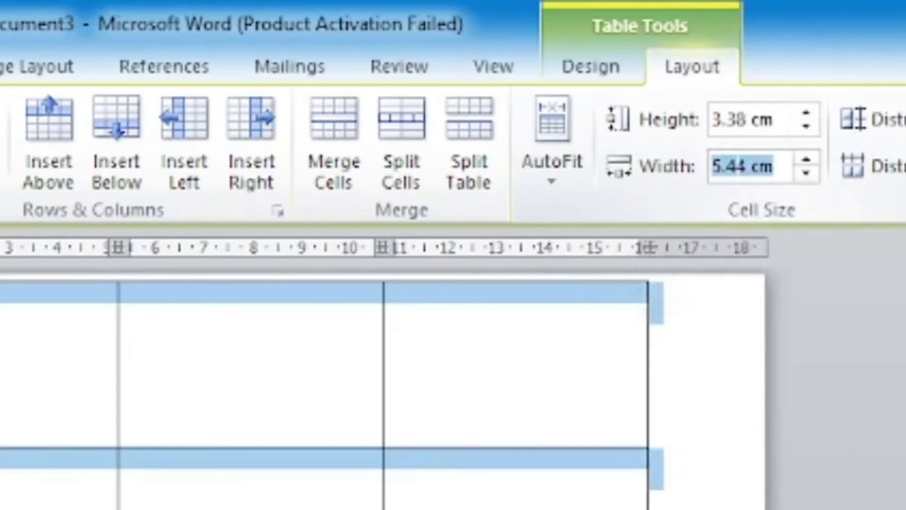
pyautogui.write('2.125')
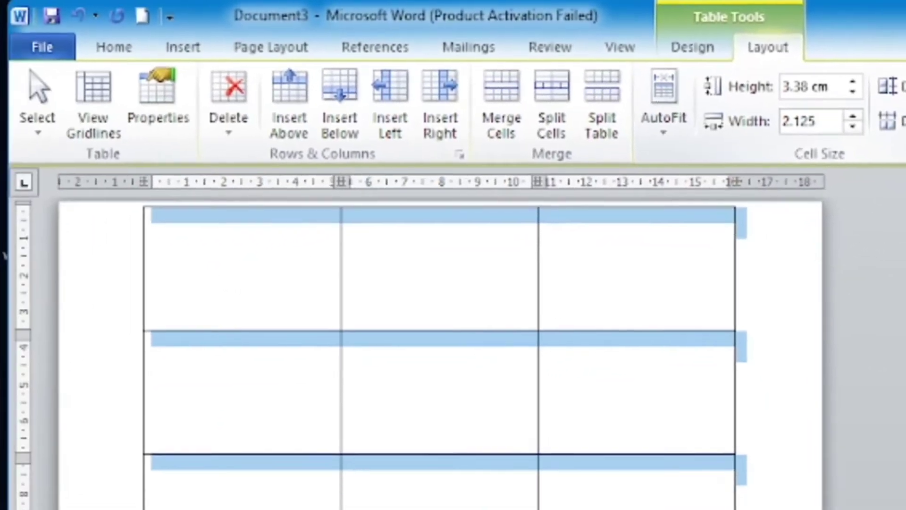
pyautogui.press('Return')
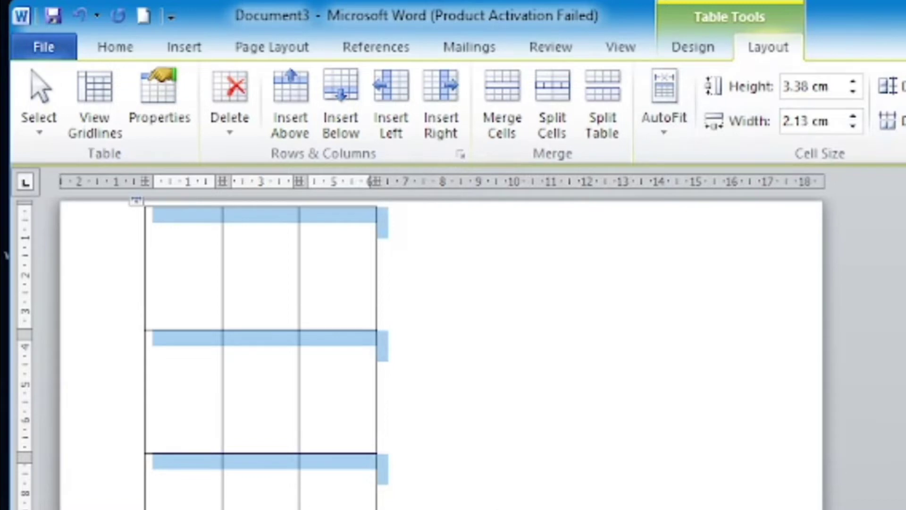
# - Stretch the table to the page margins so cells become about 7.36 cm by 5.88 cm
pyautogui.moveTo(377, 283); pyautogui.dragTo(721, 293)
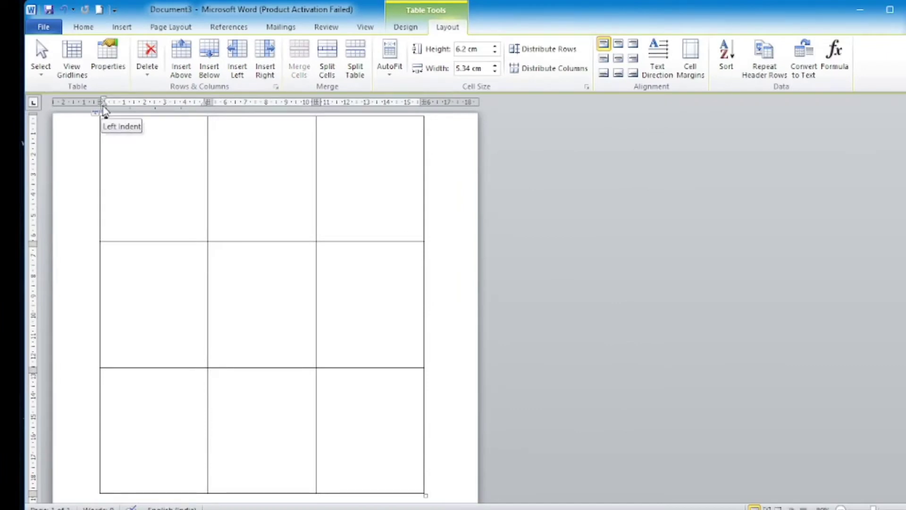
pyautogui.moveTo(104, 111); pyautogui.dragTo(83, 106)
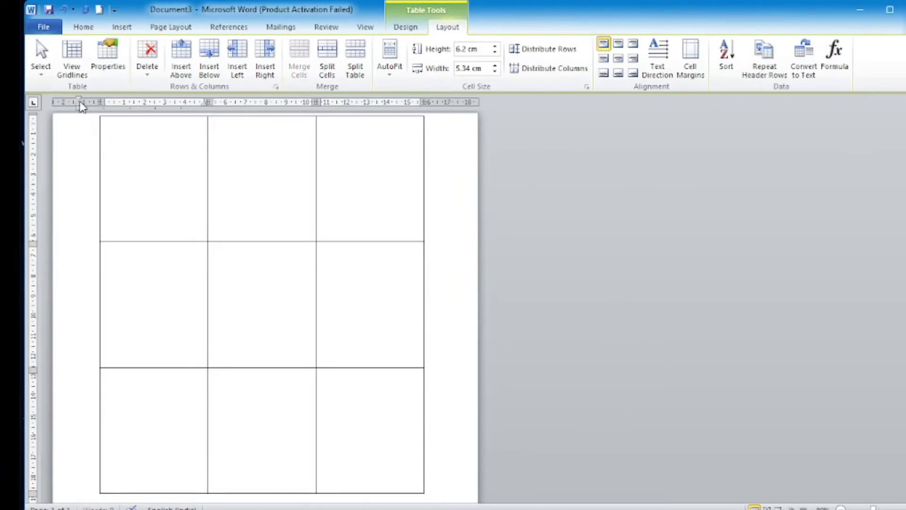
pyautogui.scroll(-3, 425, 491)
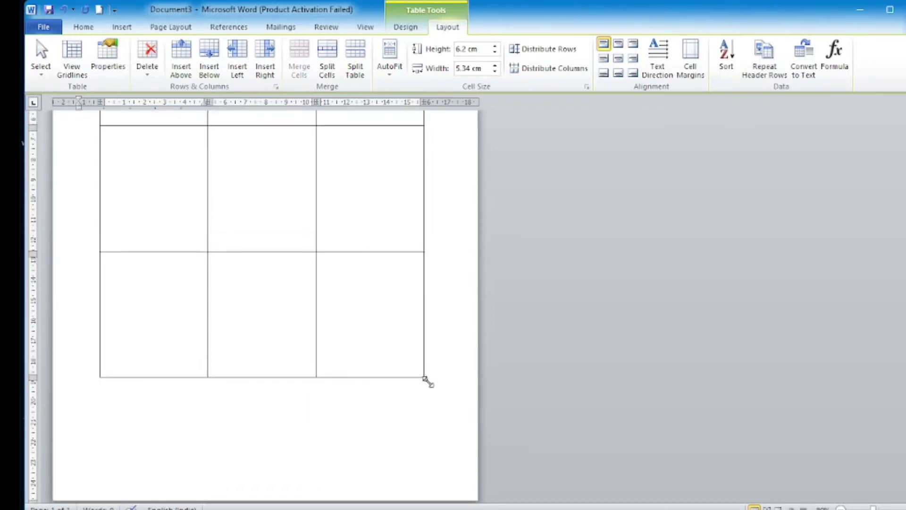
pyautogui.moveTo(424, 375); pyautogui.dragTo(456, 436)
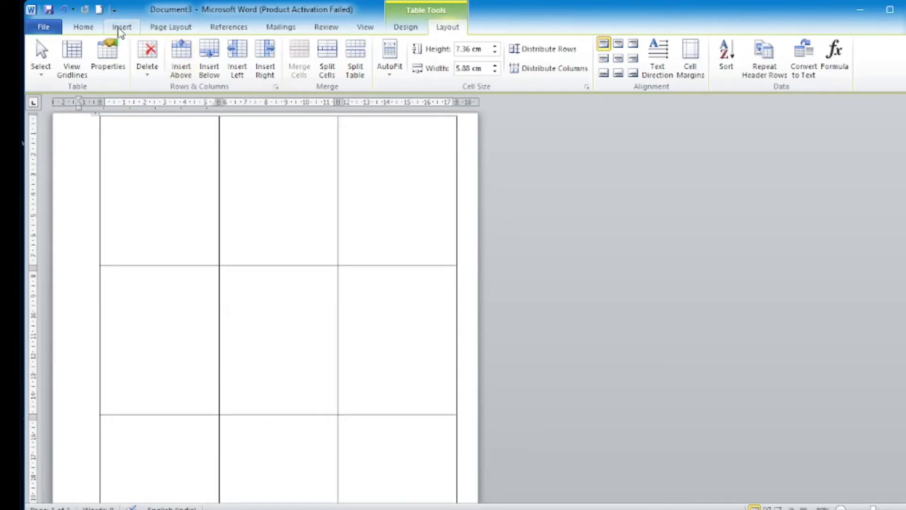
# - Draw a pentagon shape in the table's top-left cell
pyautogui.click(121, 27)
pyautogui.click(221, 56)
pyautogui.click(241, 283)
pyautogui.moveTo(130, 140)
pyautogui.mouseDown()
pyautogui.moveTo(150, 180)
pyautogui.moveTo(218, 237)
pyautogui.mouseUp()
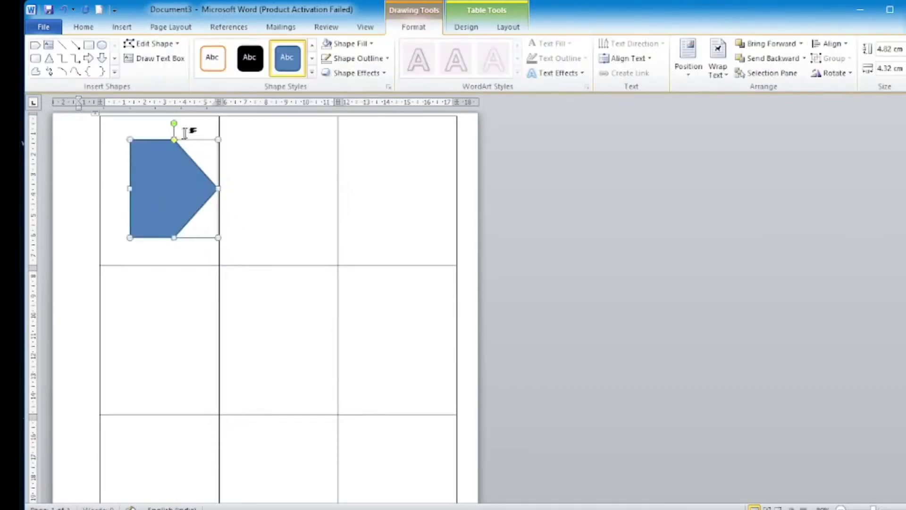
# - Rotate the pentagon to point down, move it into the corner and stretch it across the cell
pyautogui.moveTo(174, 123); pyautogui.dragTo(210, 188)
pyautogui.moveTo(173, 154); pyautogui.dragTo(153, 125)
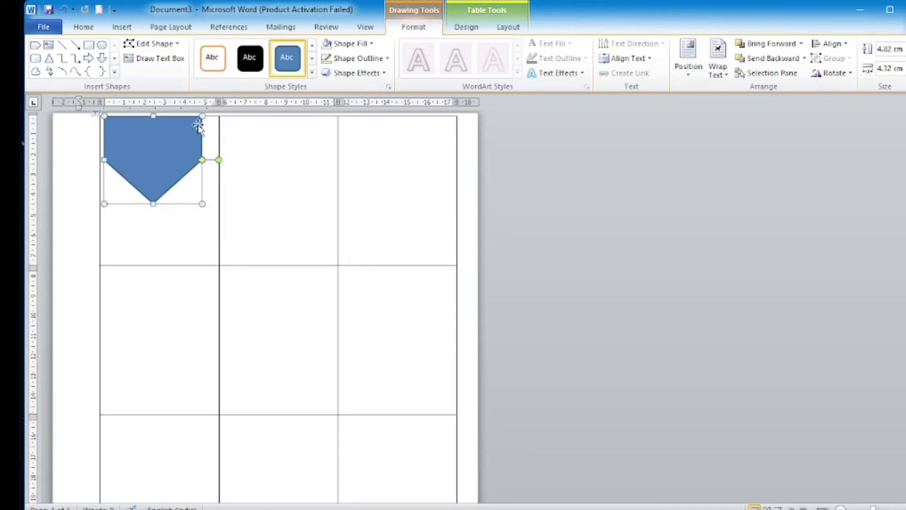
pyautogui.moveTo(201, 115); pyautogui.dragTo(218, 116)
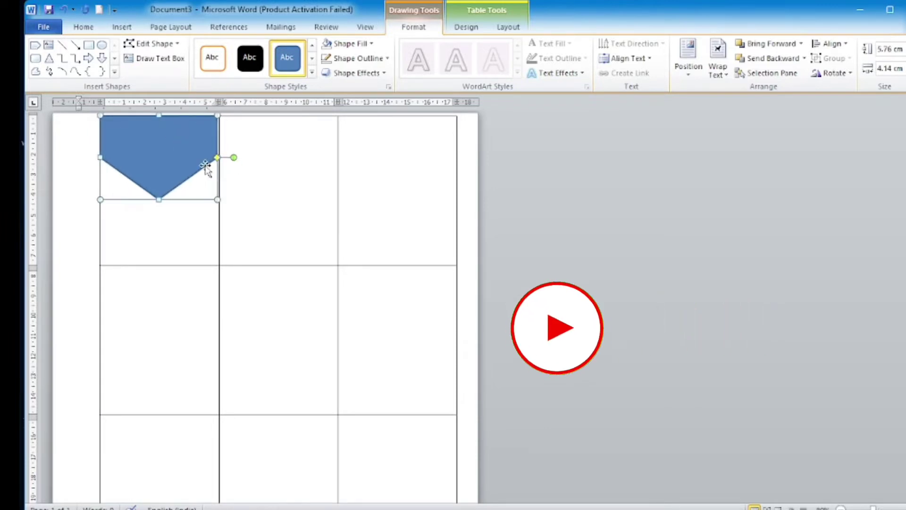
pyautogui.click(128, 173)
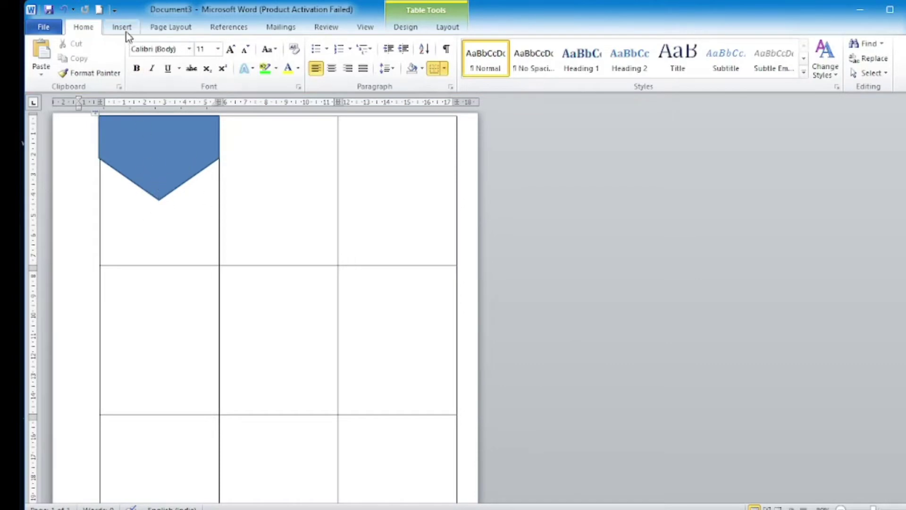
# - Draw a circle over the header's point and style it white with an orange outline
pyautogui.click(122, 27)
pyautogui.click(222, 72)
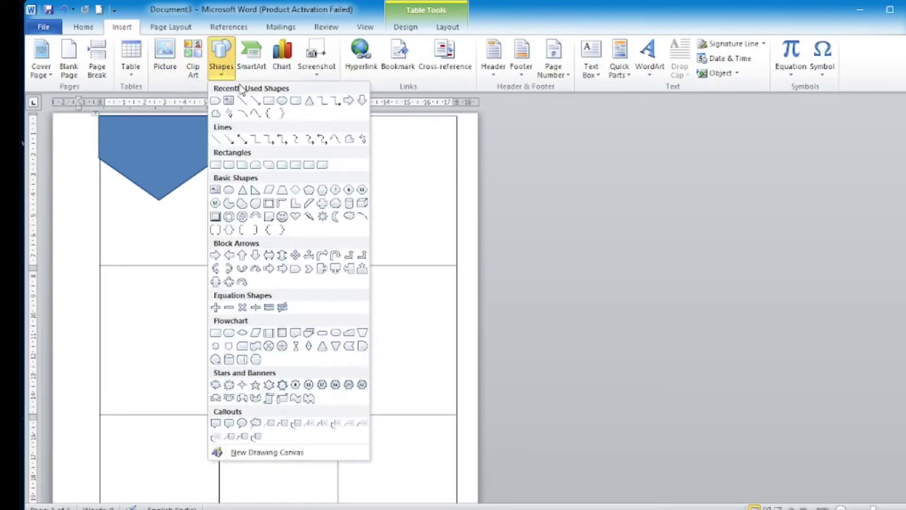
pyautogui.click(282, 100)
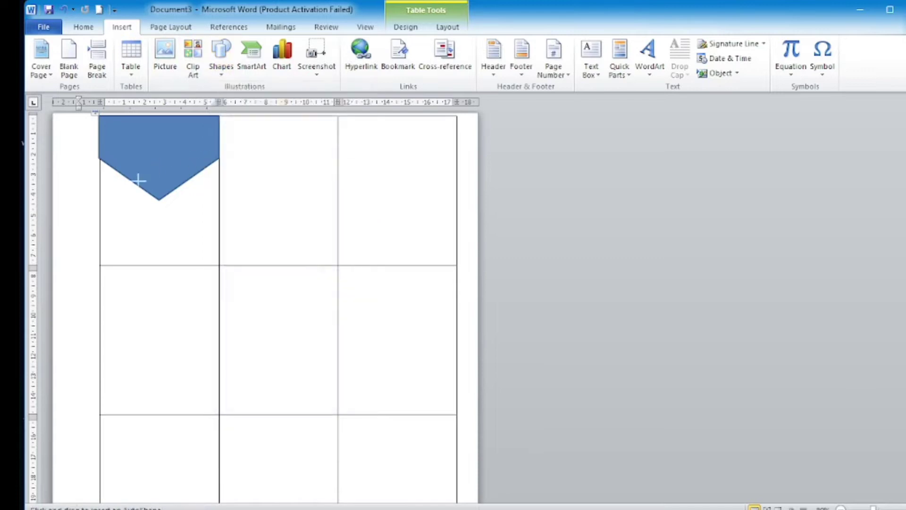
pyautogui.moveTo(139, 176); pyautogui.dragTo(204, 231)
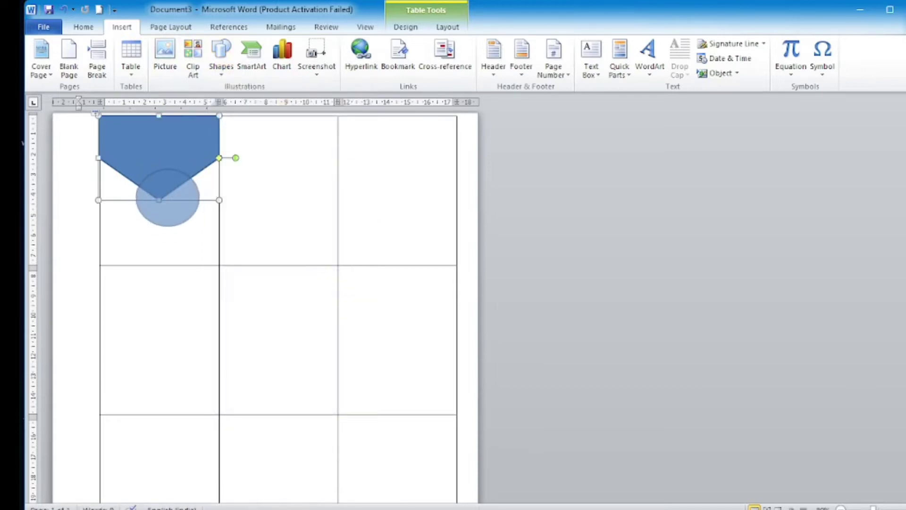
pyautogui.moveTo(203, 231); pyautogui.dragTo(161, 187)
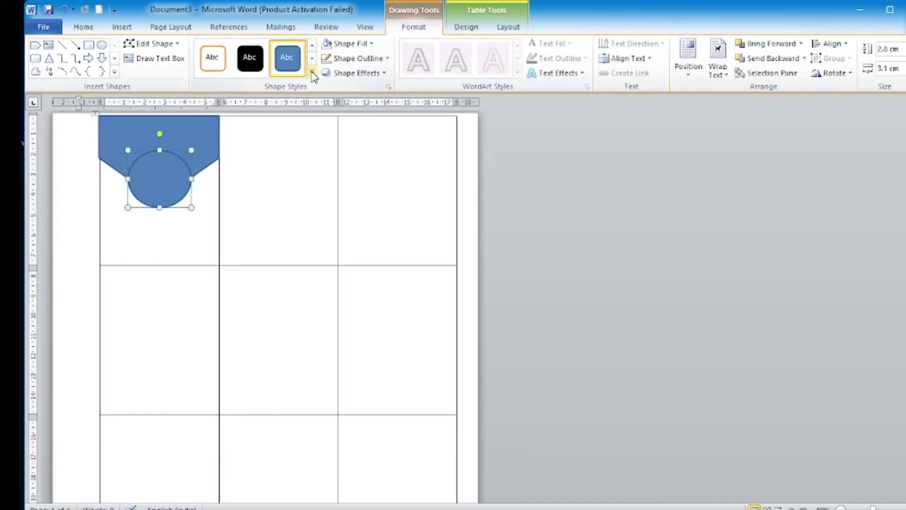
pyautogui.click(213, 61)
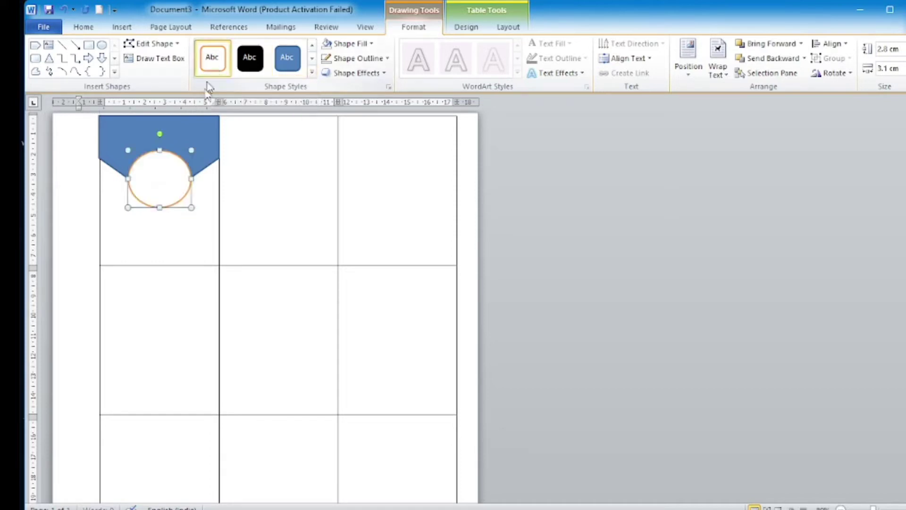
pyautogui.click(196, 166)
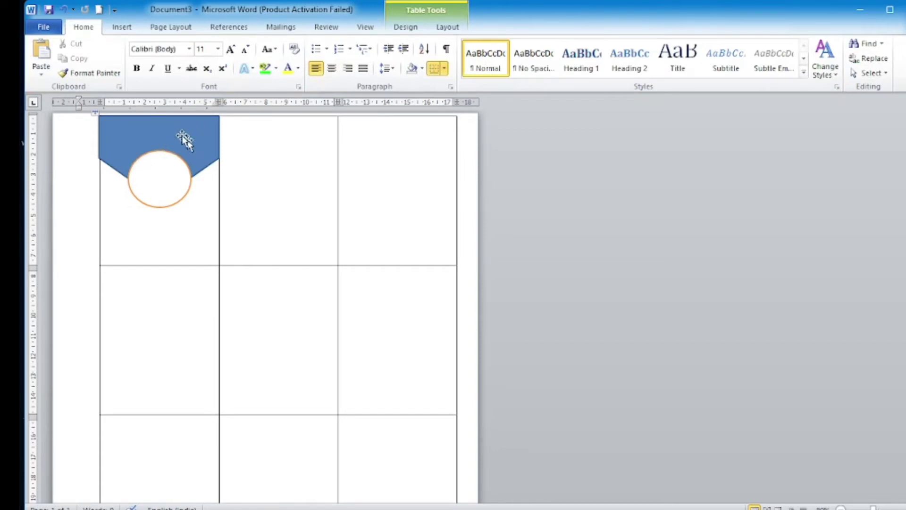
# - Draw a small 10-point star badge in the blue header's corner
pyautogui.click(123, 29)
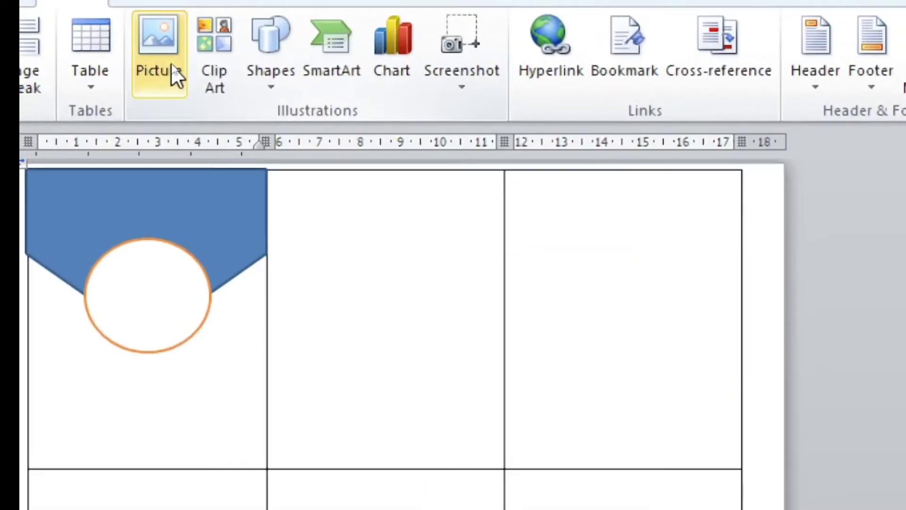
pyautogui.click(281, 66)
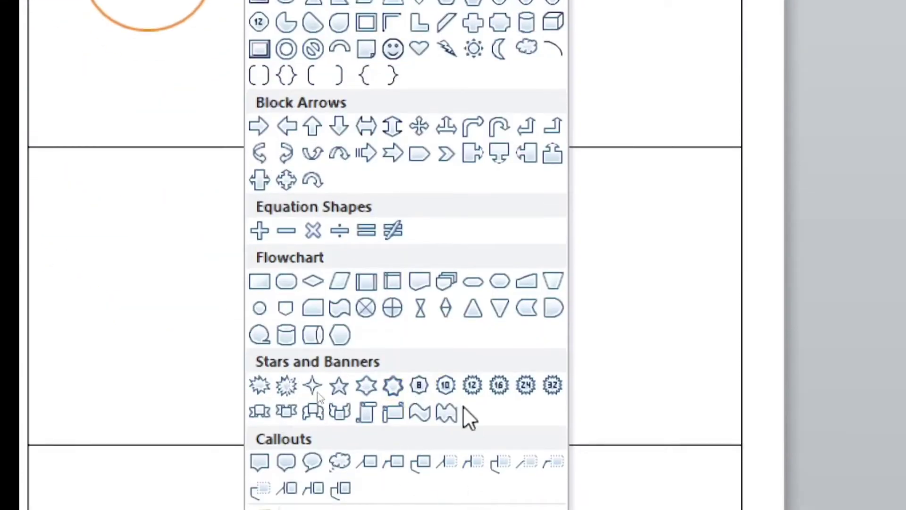
pyautogui.click(443, 389)
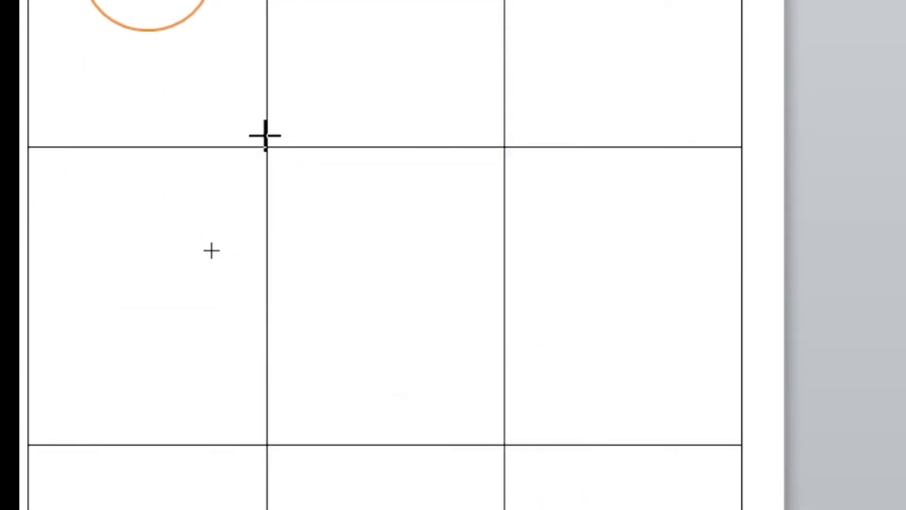
pyautogui.moveTo(213, 147)
pyautogui.mouseDown()
pyautogui.moveTo(255, 194)
pyautogui.moveTo(249, 186)
pyautogui.mouseUp()
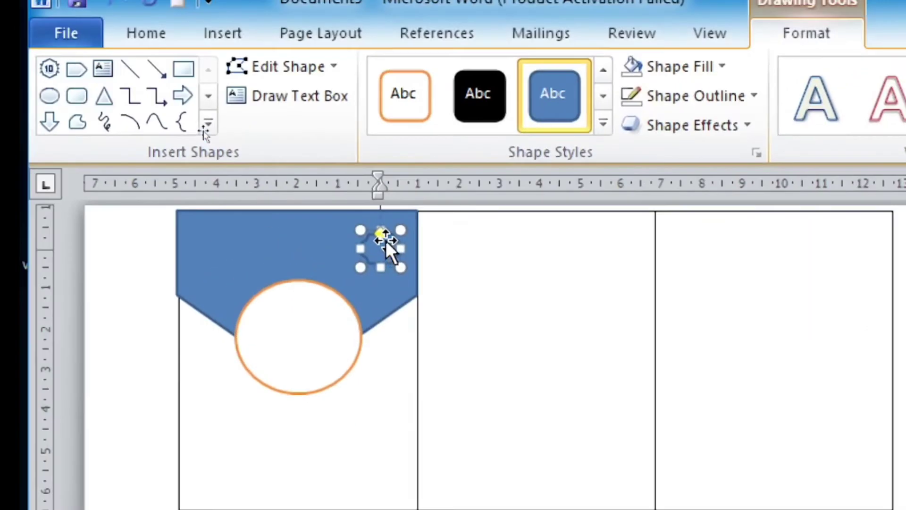
pyautogui.rightClick(379, 237)
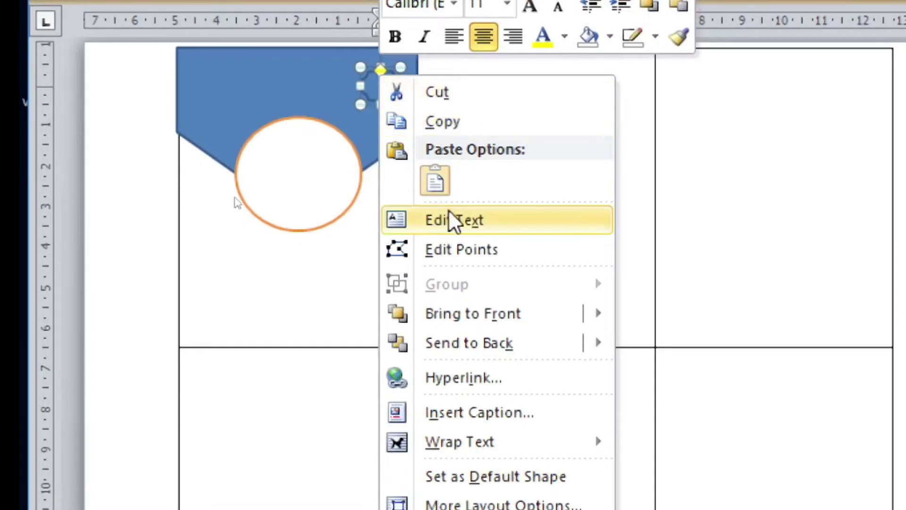
pyautogui.click(449, 212)
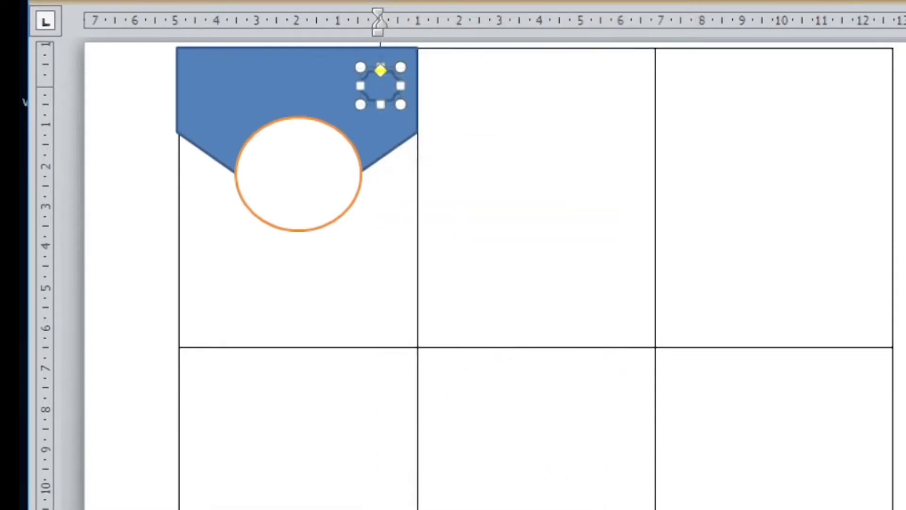
pyautogui.click(417, 218)
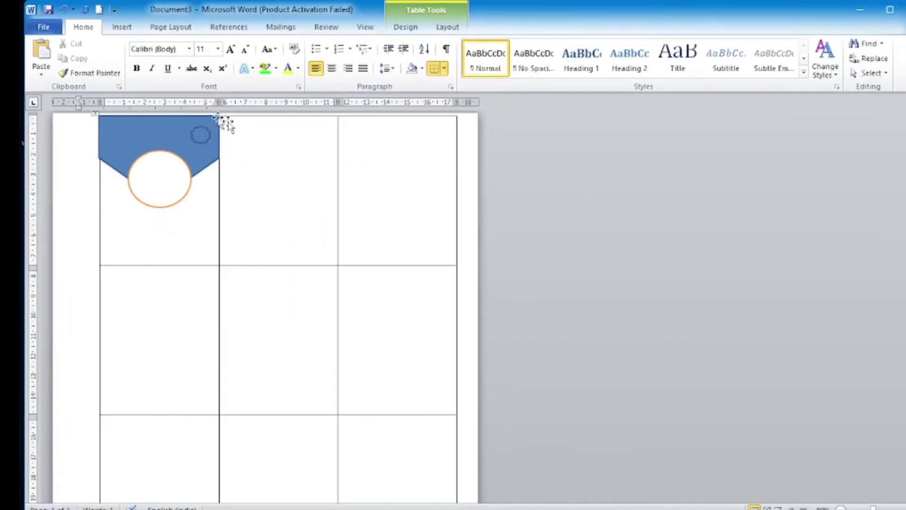
# - Apply the orange shape style to the badge
pyautogui.click(201, 135)
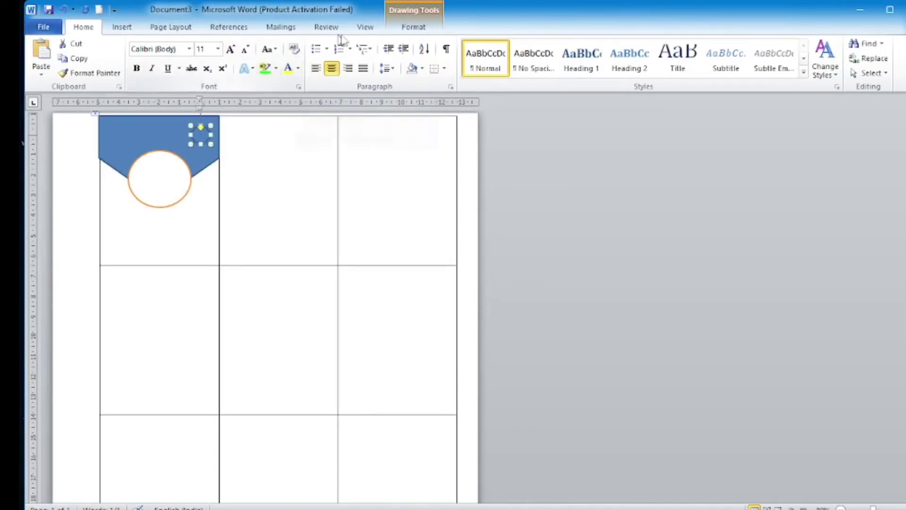
pyautogui.click(414, 27)
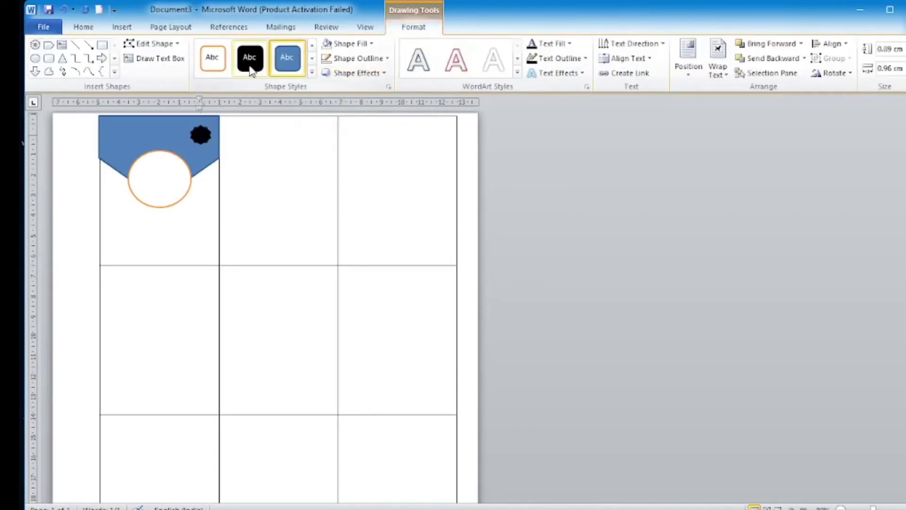
pyautogui.click(312, 72)
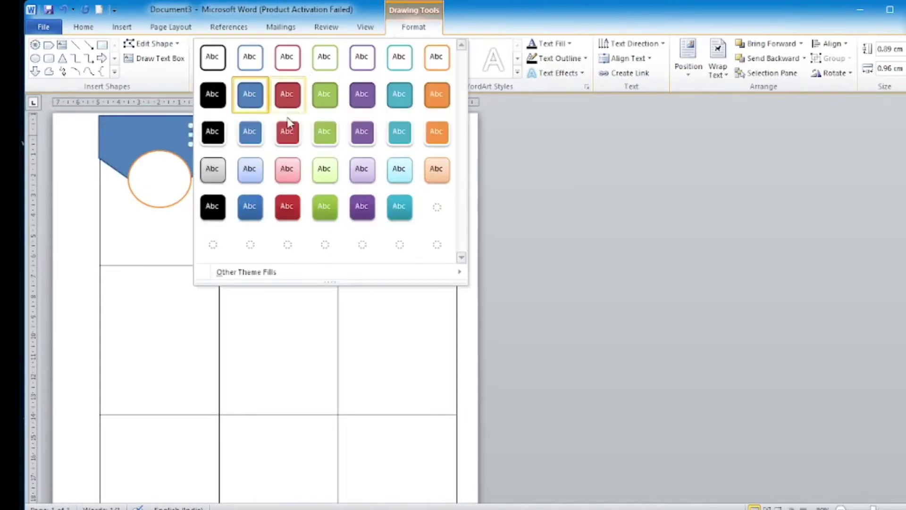
pyautogui.click(434, 102)
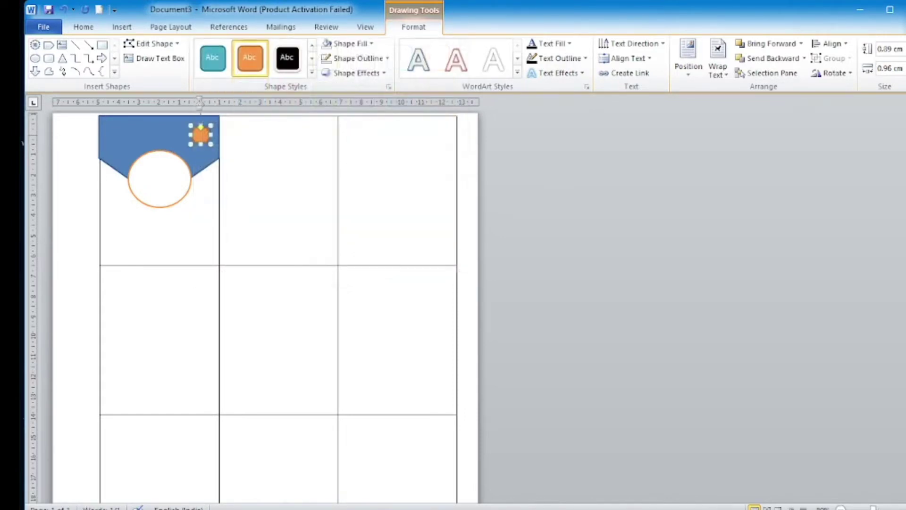
pyautogui.click(203, 175)
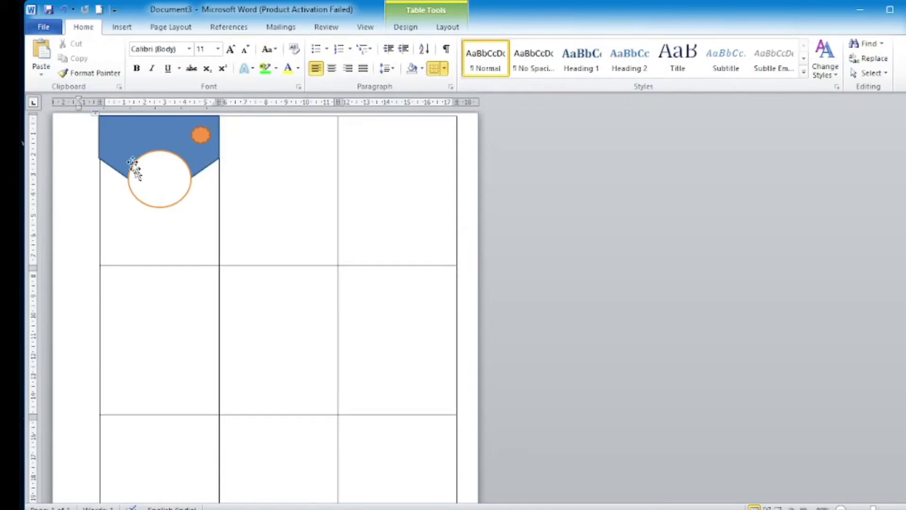
pyautogui.click(124, 29)
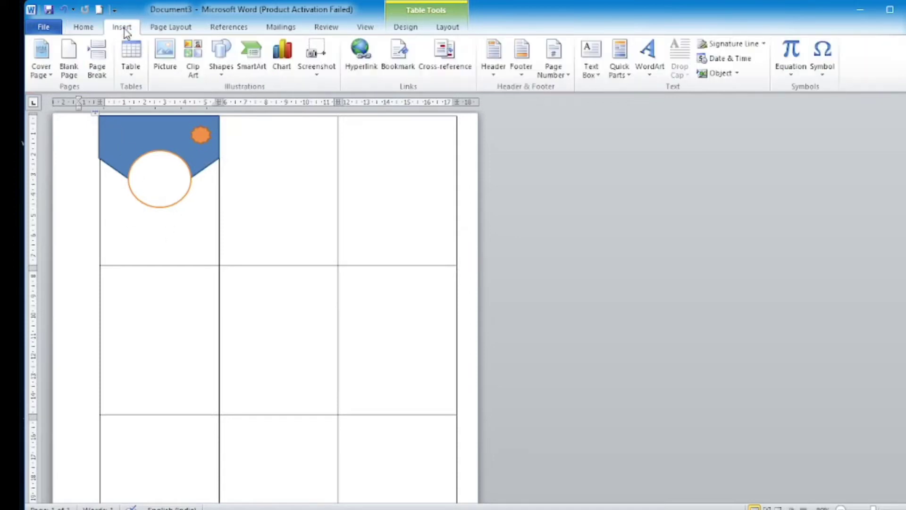
# - Draw a text box under the circle listing NAME:, FATHER NAME and MOB: on separate lines
pyautogui.click(221, 59)
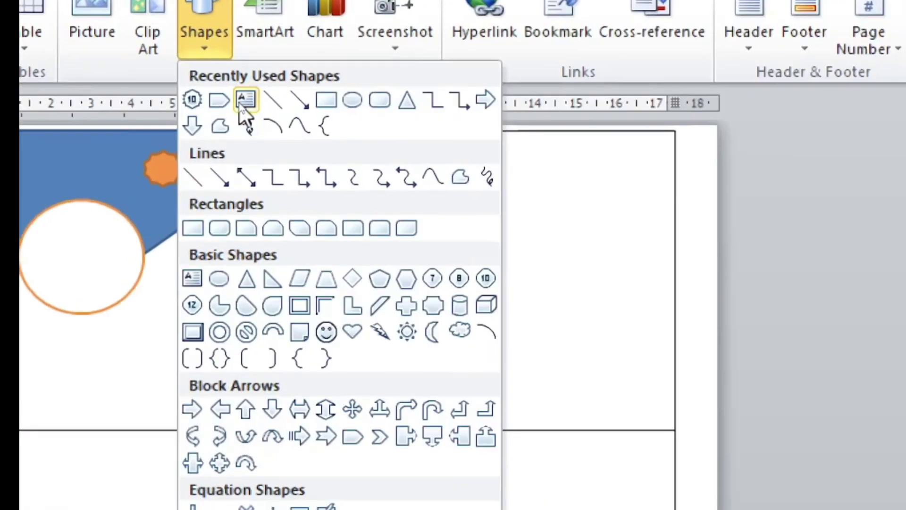
pyautogui.click(242, 108)
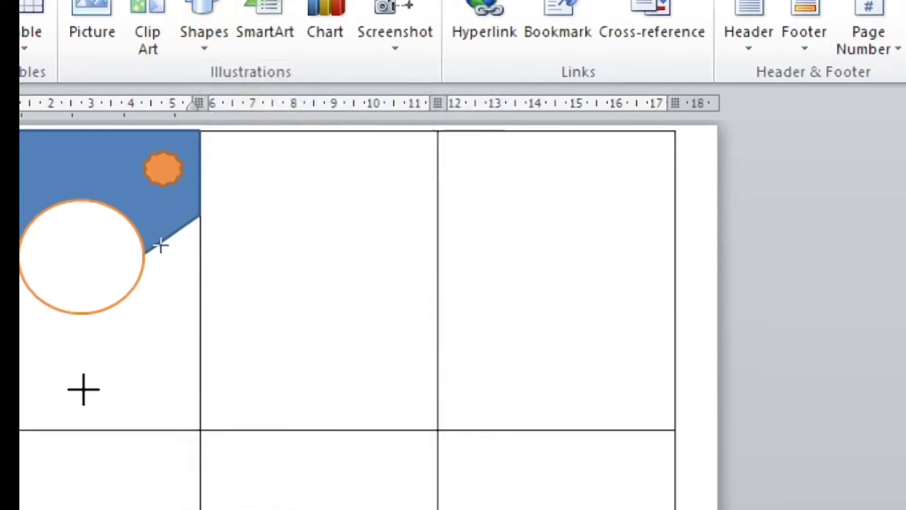
pyautogui.moveTo(208, 313); pyautogui.dragTo(393, 411)
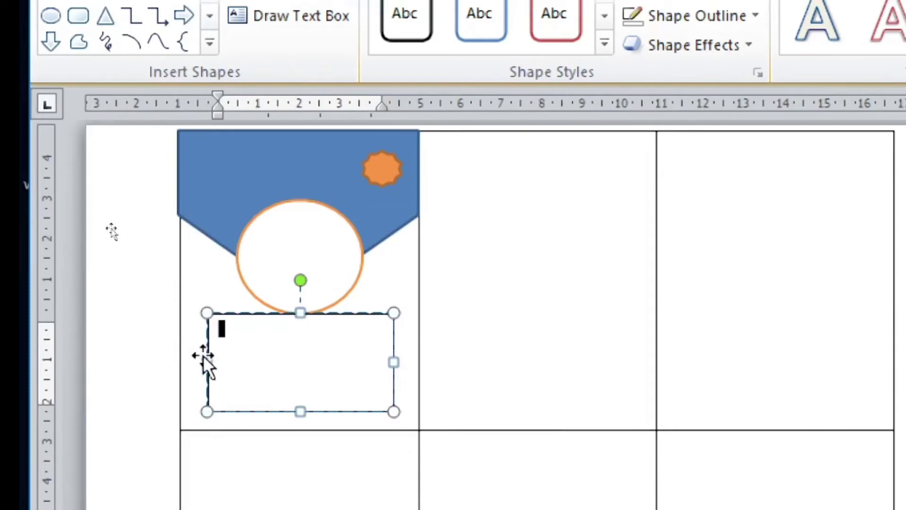
pyautogui.write('n')
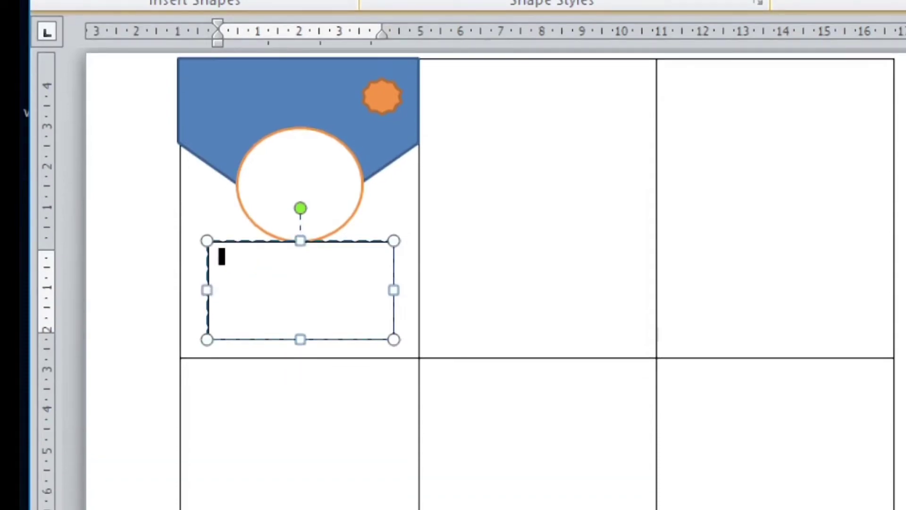
pyautogui.press('BackSpace')
pyautogui.press('BackSpace')
pyautogui.write('NAM')
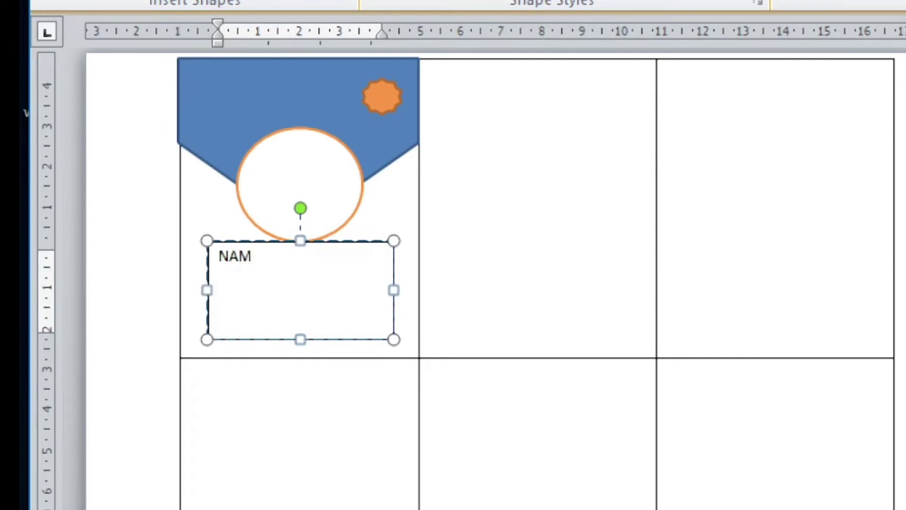
pyautogui.write('E:')
pyautogui.press('Return')
pyautogui.write('FATHER NAME')
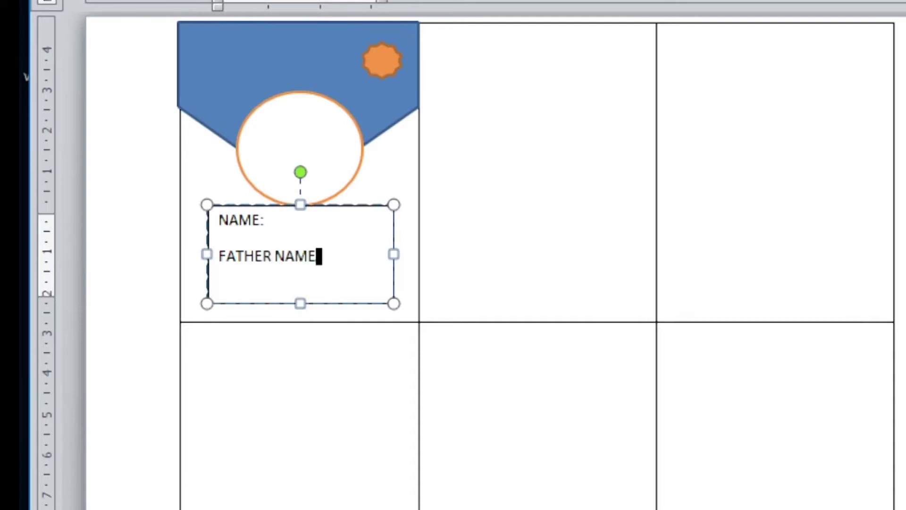
pyautogui.press('Return')
pyautogui.write('OB:')
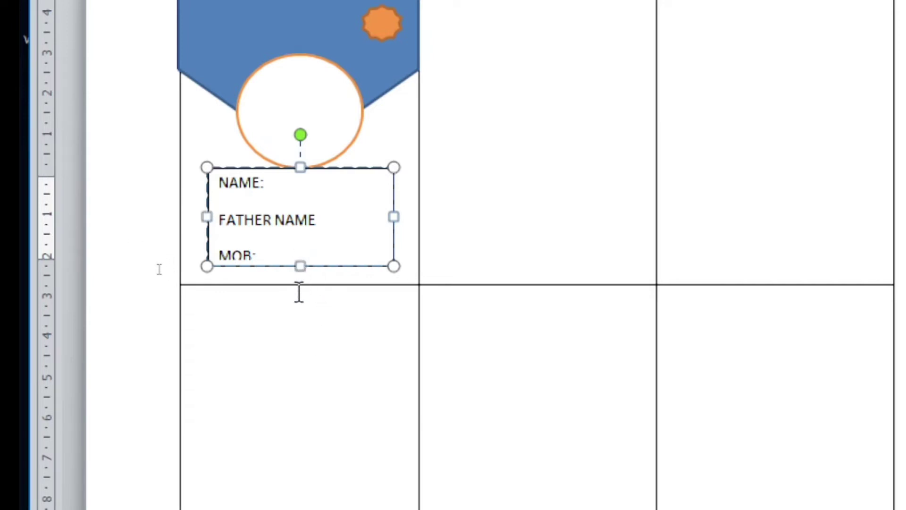
# - Enlarge the text box and set all its text to 1.0 line spacing
pyautogui.moveTo(300, 266); pyautogui.dragTo(301, 303)
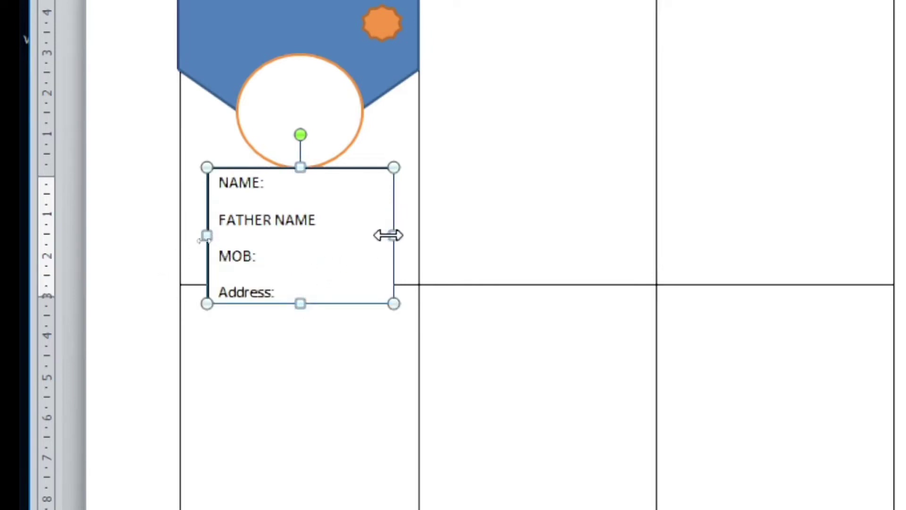
pyautogui.moveTo(388, 235); pyautogui.dragTo(440, 236)
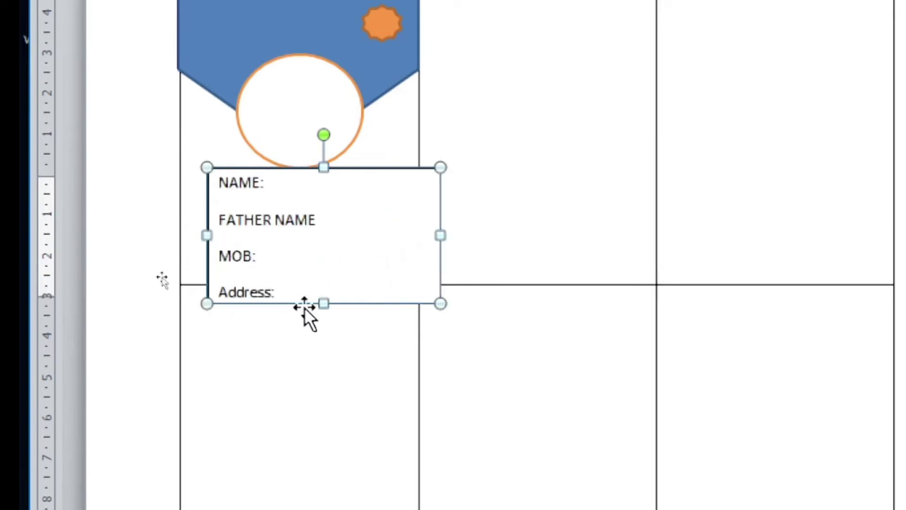
pyautogui.moveTo(324, 304); pyautogui.dragTo(324, 312)
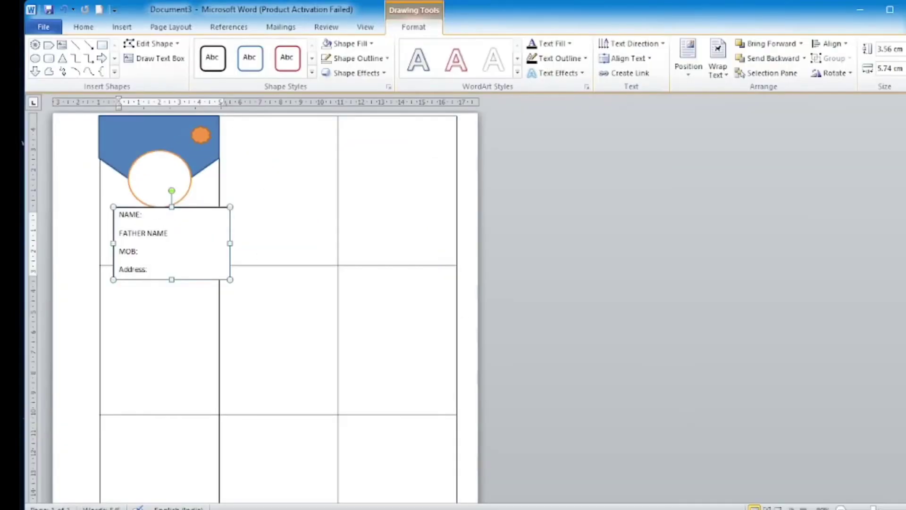
pyautogui.hotkey('ctrl', 'a')
pyautogui.click(83, 27)
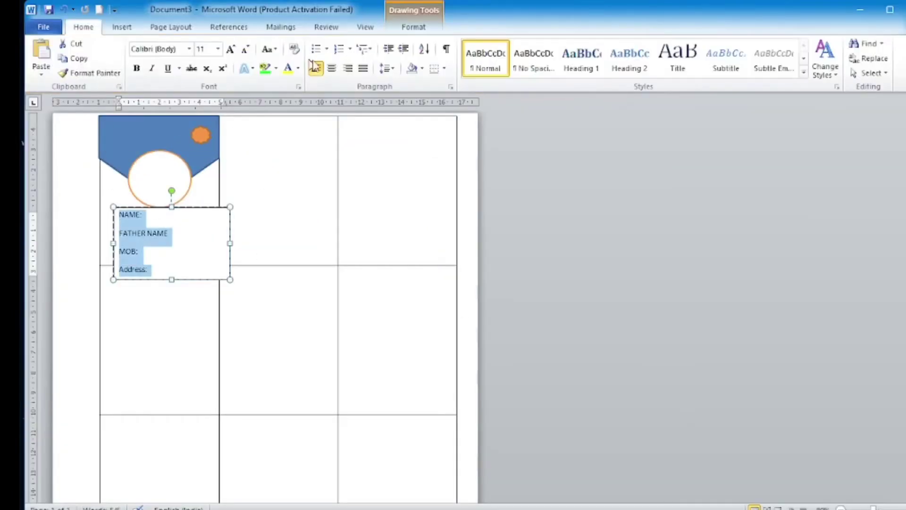
pyautogui.click(391, 69)
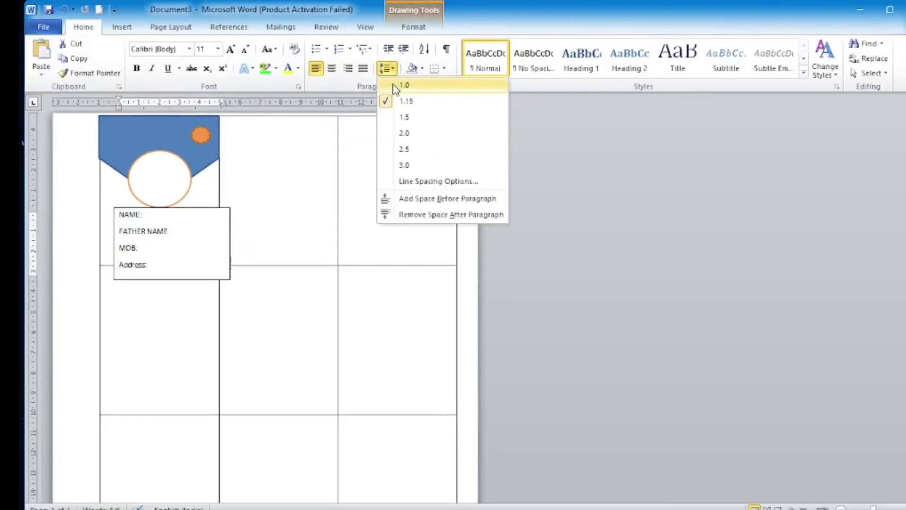
pyautogui.click(404, 85)
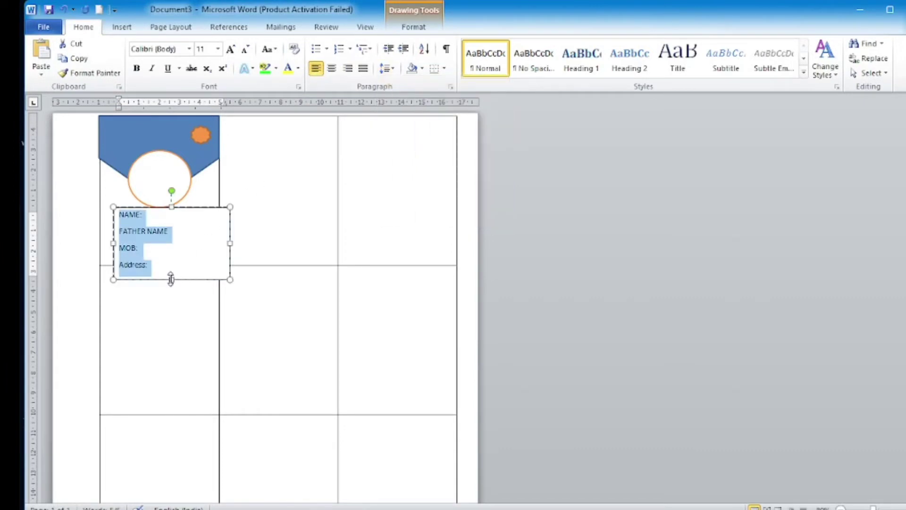
# - Trim the box to fit the card and set the field labels to 10 pt, single-spaced
pyautogui.moveTo(171, 278); pyautogui.dragTo(172, 270)
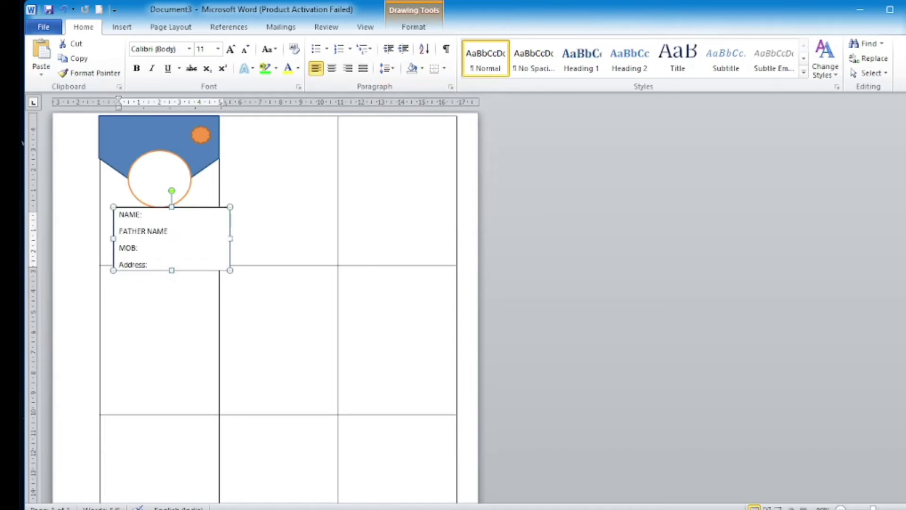
pyautogui.moveTo(230, 238); pyautogui.dragTo(211, 238)
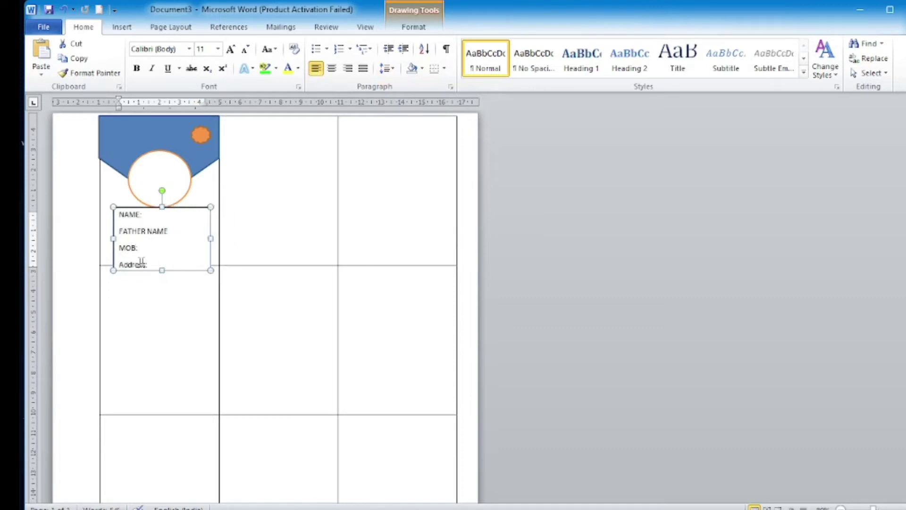
pyautogui.moveTo(141, 261); pyautogui.dragTo(112, 198)
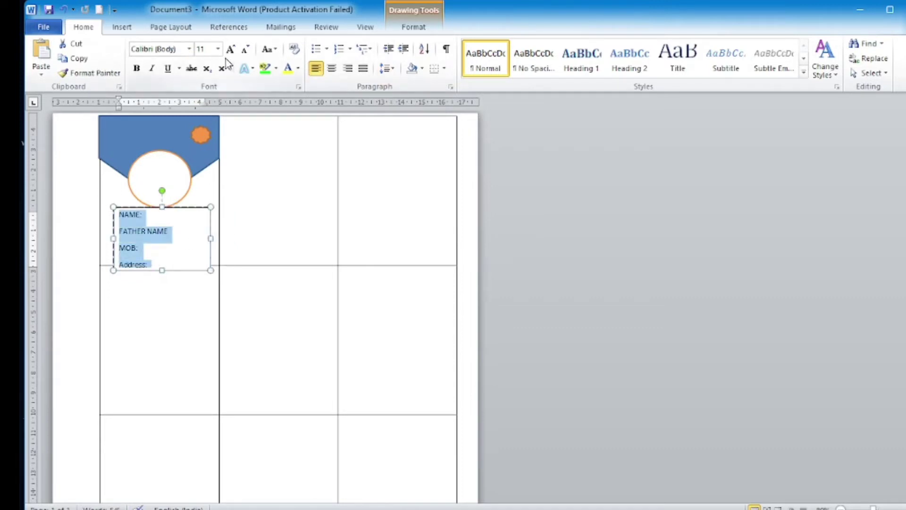
pyautogui.click(245, 49)
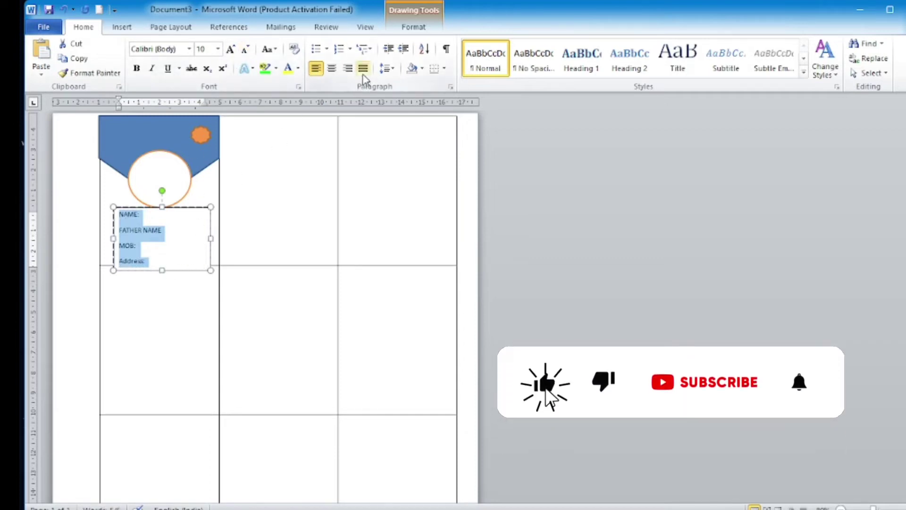
pyautogui.click(394, 69)
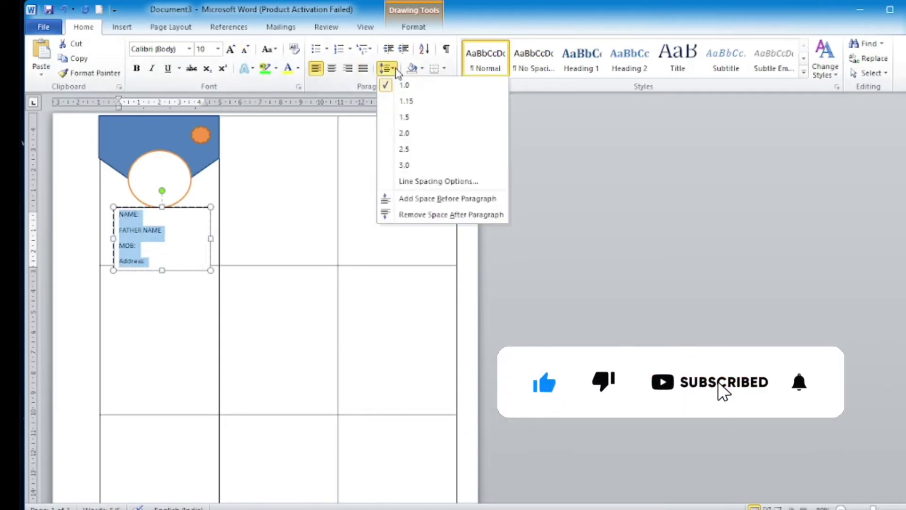
pyautogui.click(394, 86)
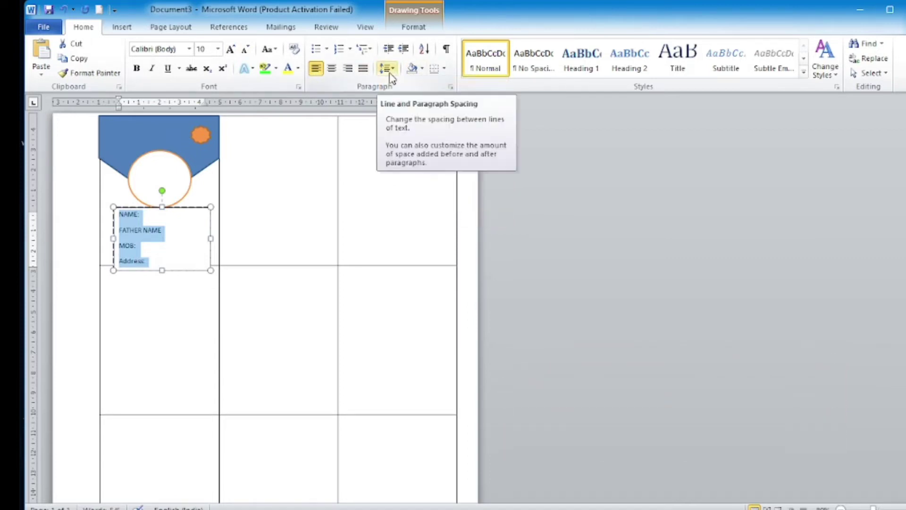
pyautogui.click(137, 222)
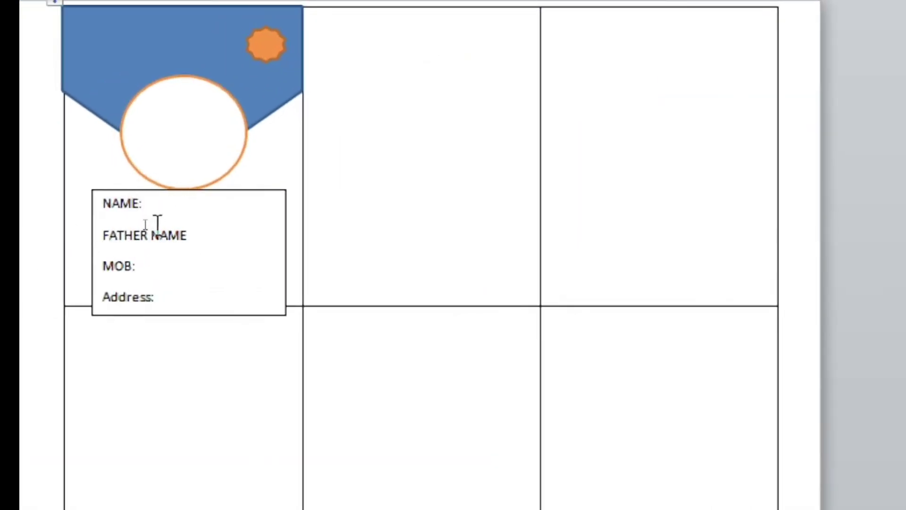
# - Add a colon after FATHER NAME and space out the MOB and Address colons to align
pyautogui.click(142, 205)
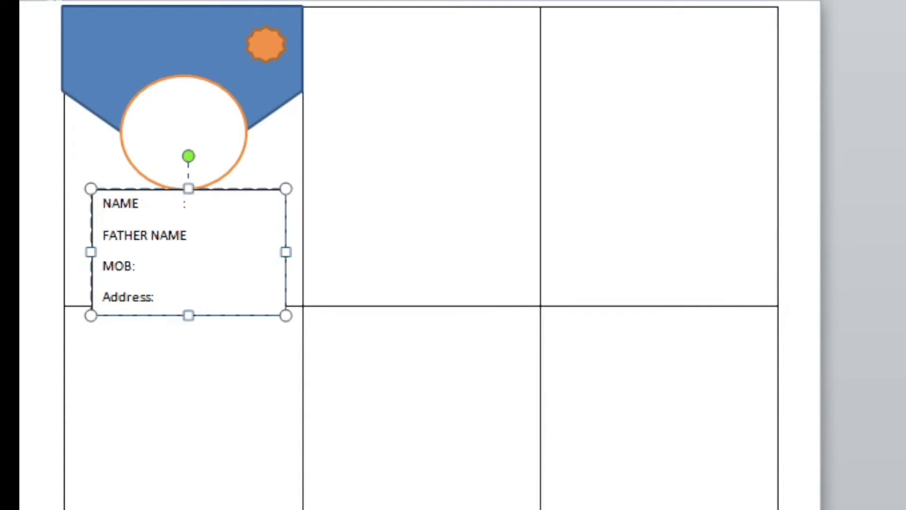
pyautogui.click(160, 240)
pyautogui.click(209, 240)
pyautogui.write(':')
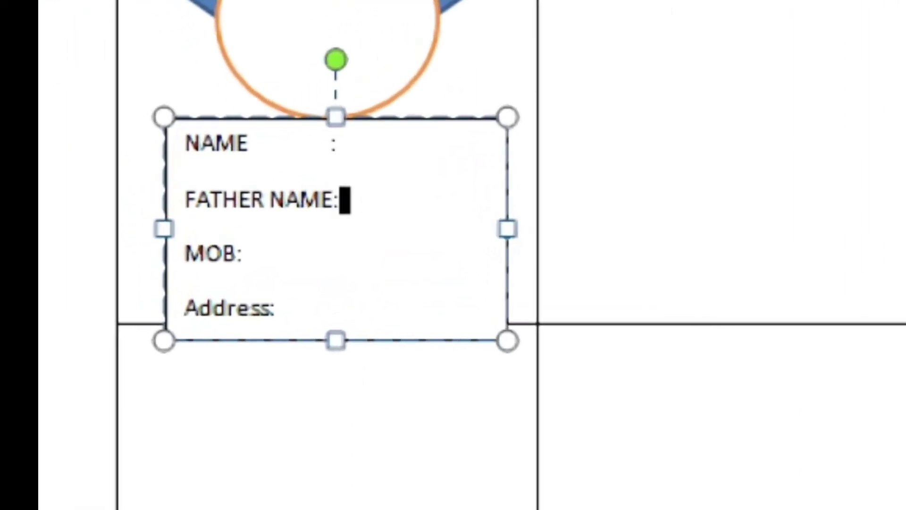
pyautogui.click(234, 253)
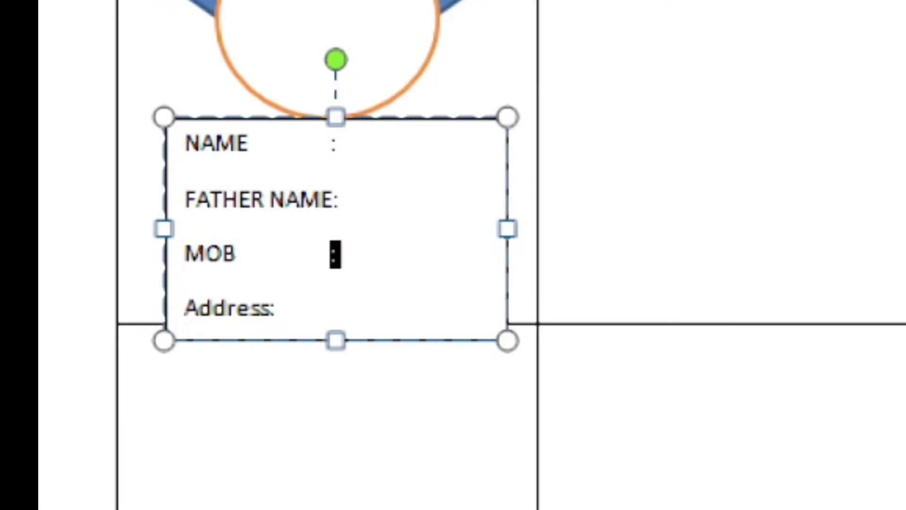
pyautogui.click(274, 308)
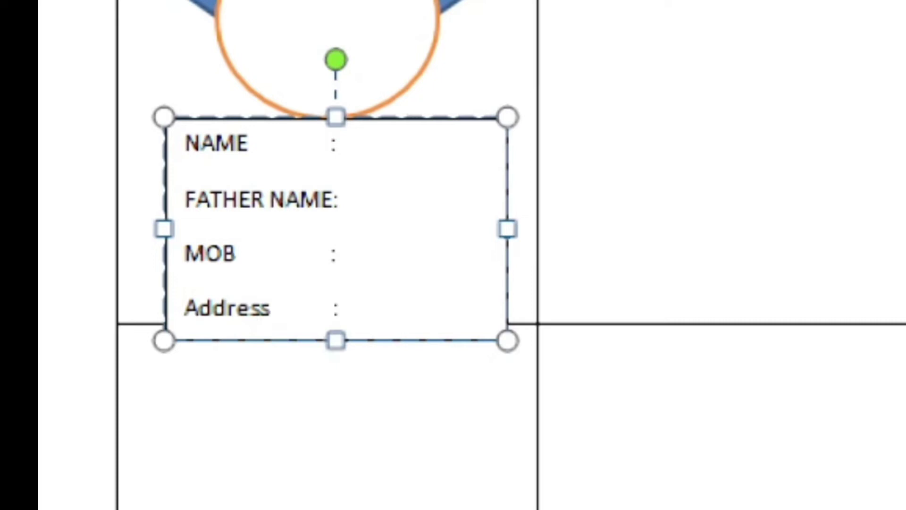
pyautogui.hotkey('shift', 'Right')
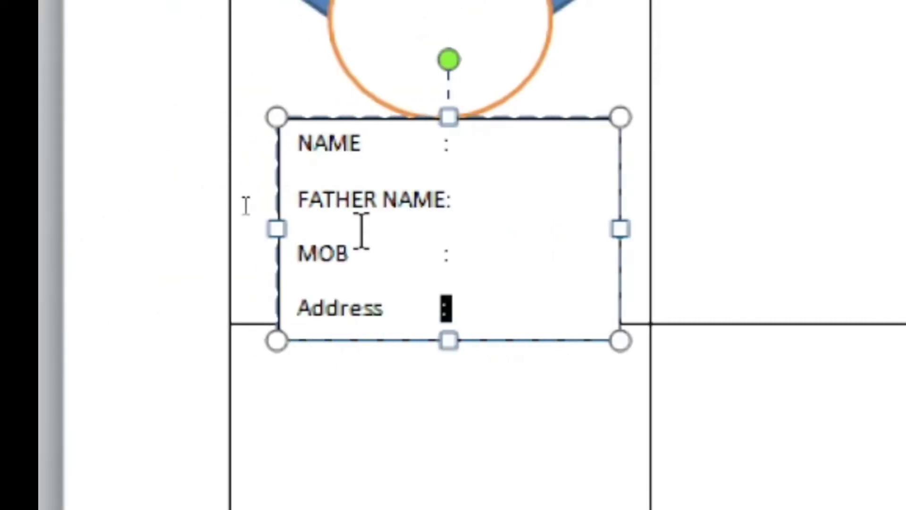
# - Widen the fields box to span the card's full width
pyautogui.moveTo(277, 228); pyautogui.dragTo(225, 229)
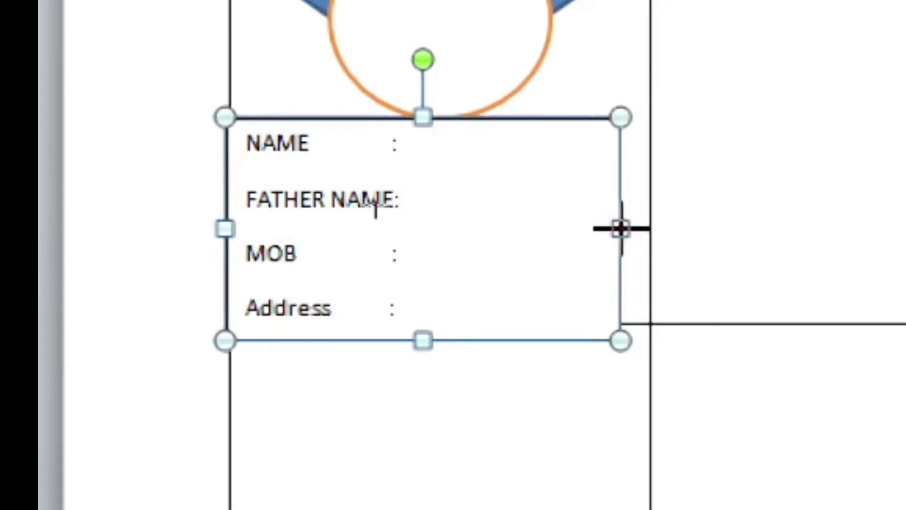
pyautogui.moveTo(620, 229); pyautogui.dragTo(651, 229)
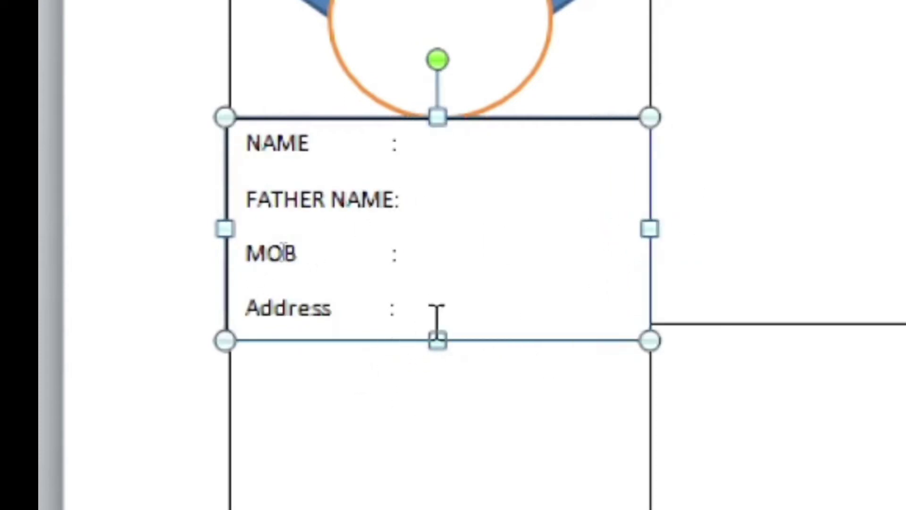
pyautogui.click(243, 114)
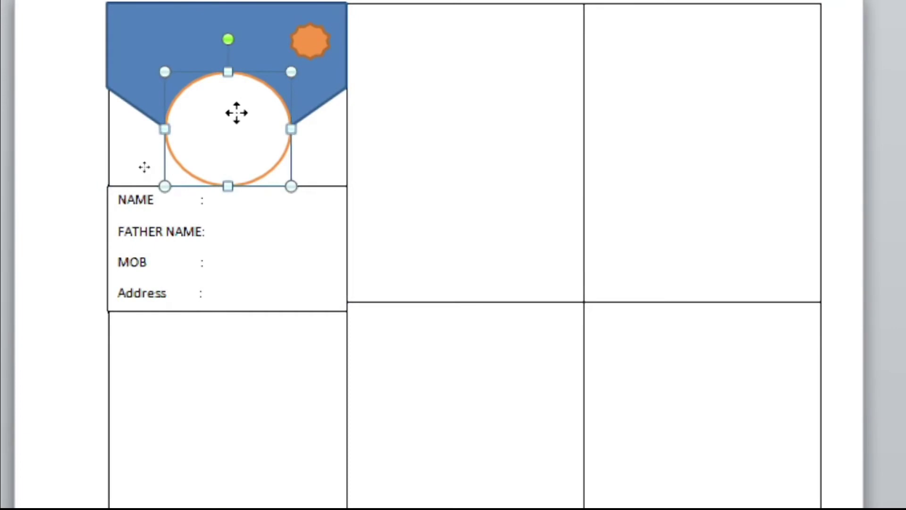
# - Raise the photo circle into the blue header and move the fields box up beneath it
pyautogui.moveTo(237, 112); pyautogui.dragTo(242, 91)
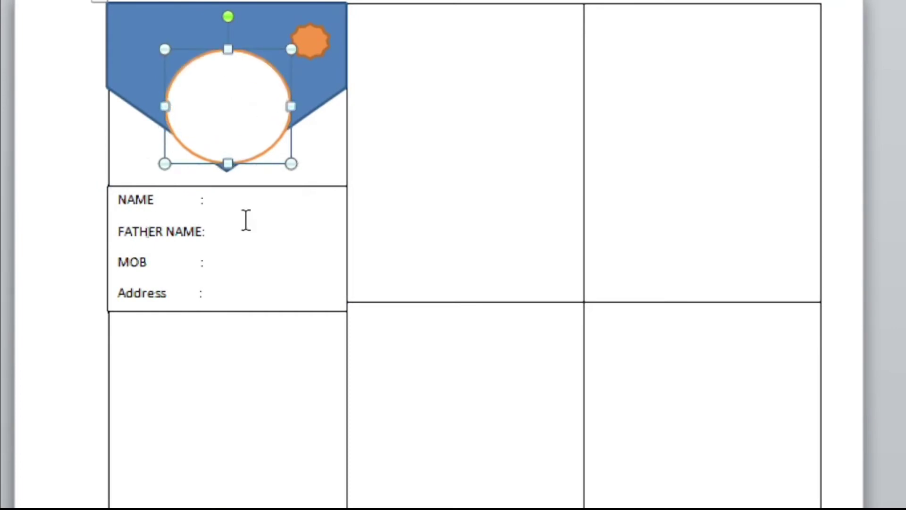
pyautogui.click(222, 231)
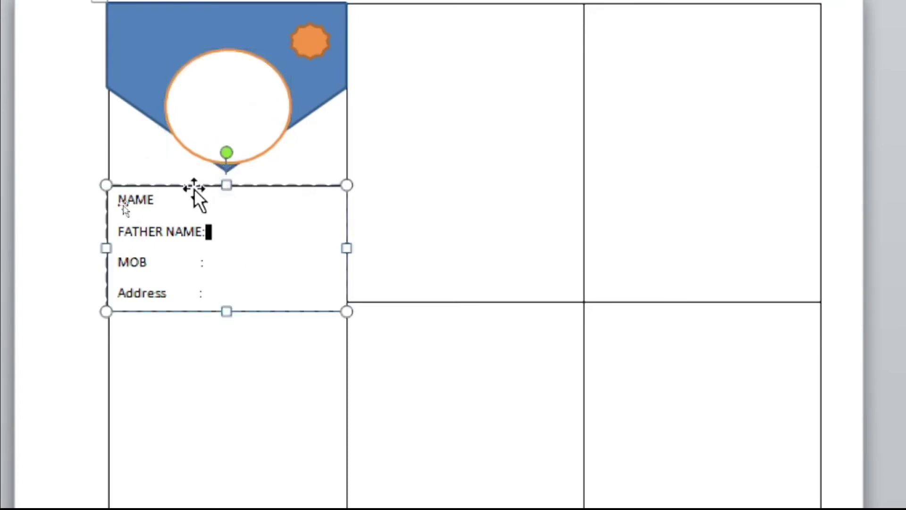
pyautogui.moveTo(194, 188); pyautogui.dragTo(198, 170)
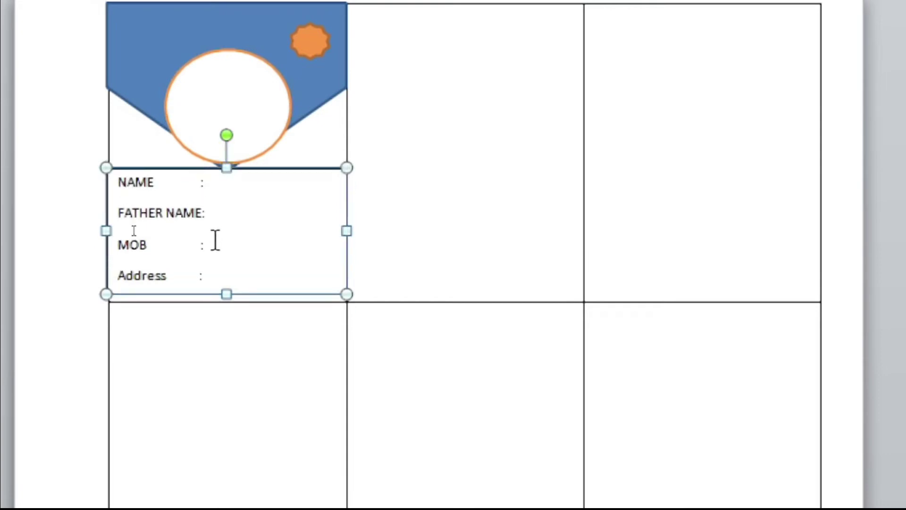
pyautogui.moveTo(211, 121); pyautogui.dragTo(220, 118)
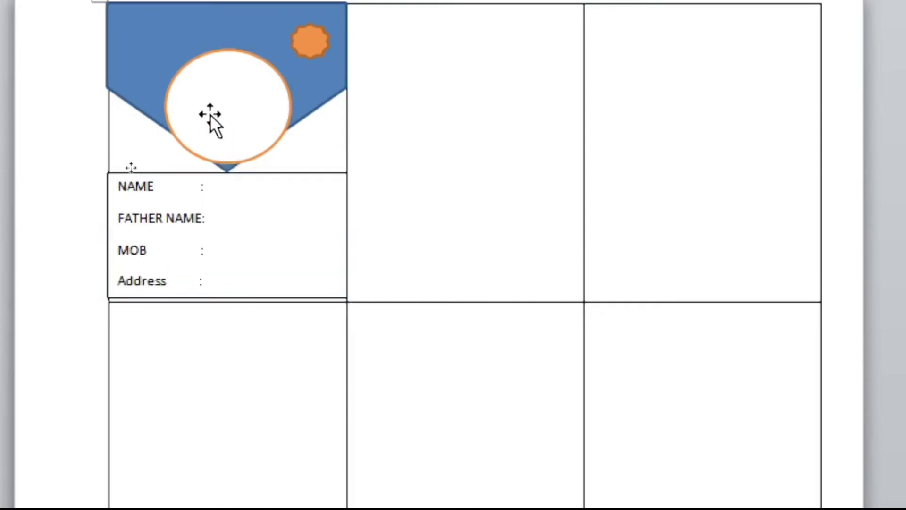
# - Set the fields box outline to No Outline and nudge the box down slightly
pyautogui.click(158, 177)
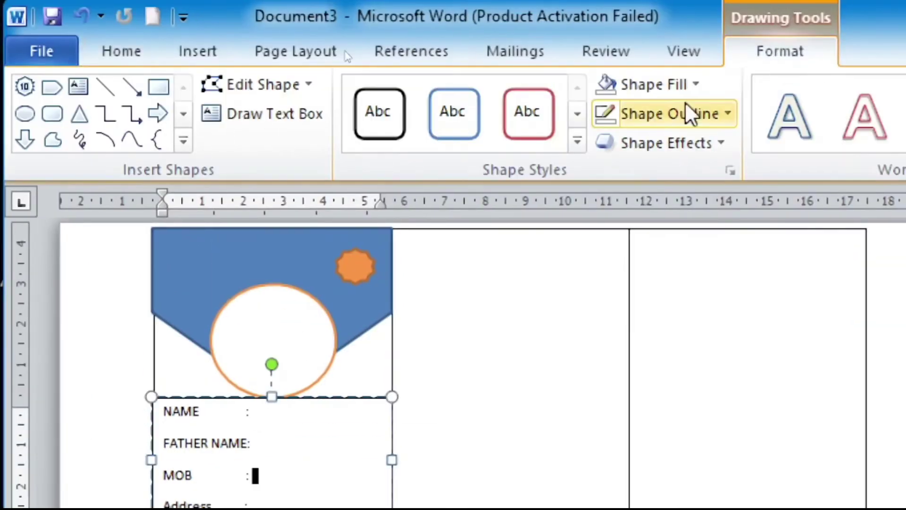
pyautogui.click(657, 118)
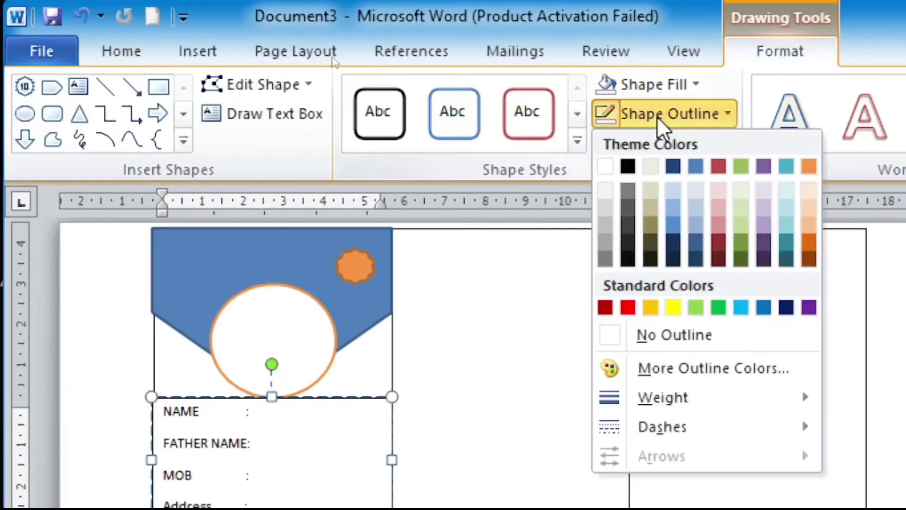
pyautogui.click(664, 330)
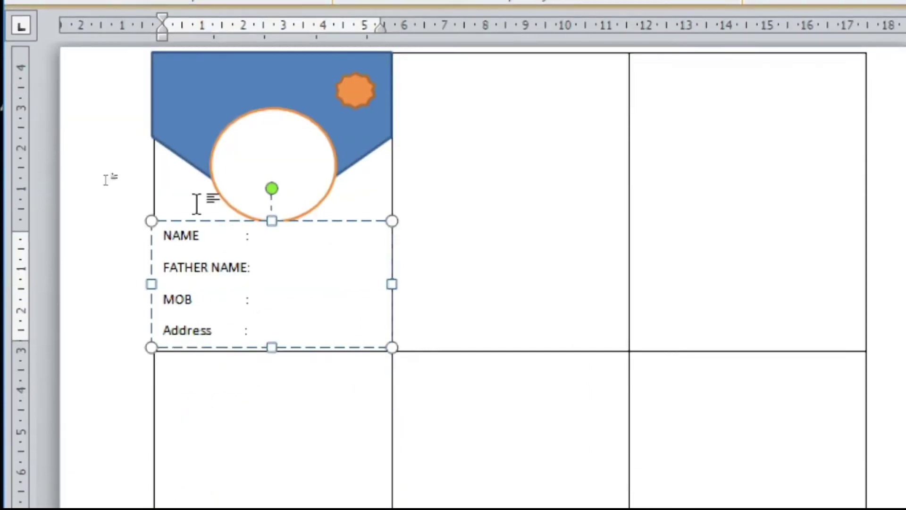
pyautogui.click(208, 151)
pyautogui.click(495, 263)
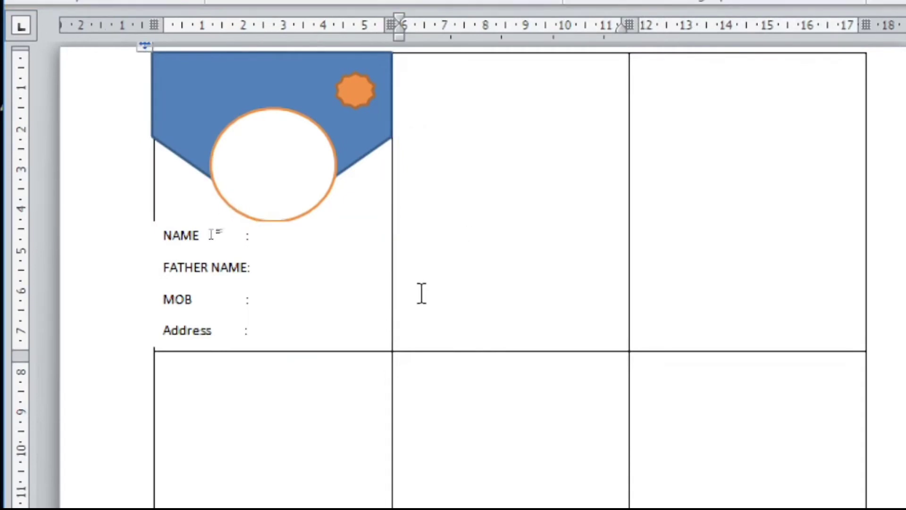
pyautogui.click(266, 222)
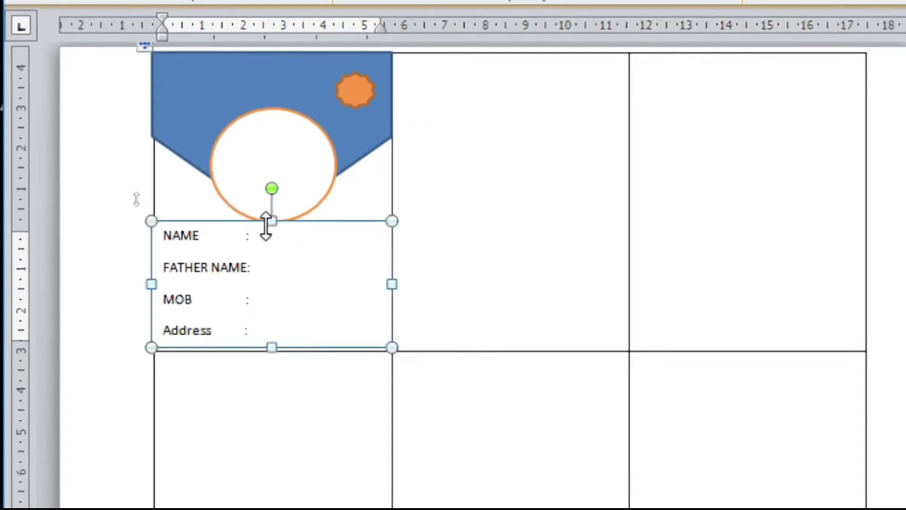
pyautogui.press('Down')
pyautogui.click(191, 190)
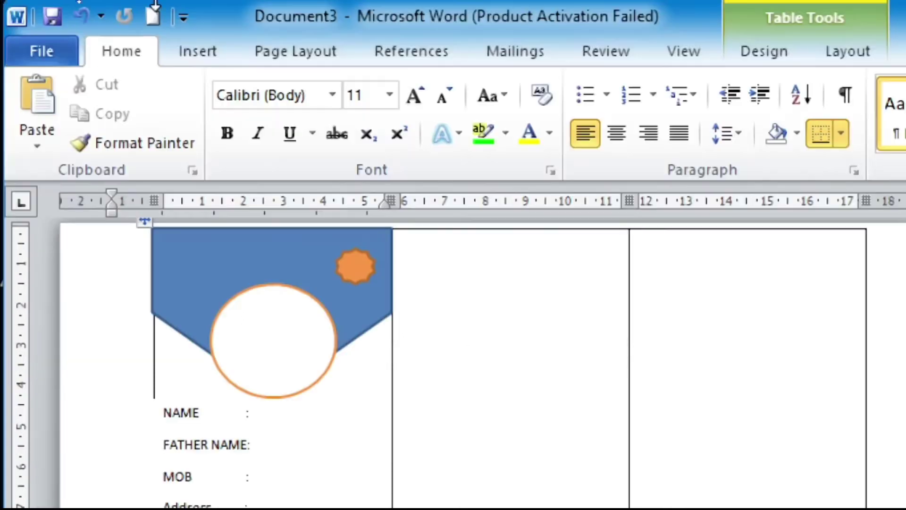
# - Insert the picture file 'photo' from the Desktop folder
pyautogui.click(210, 53)
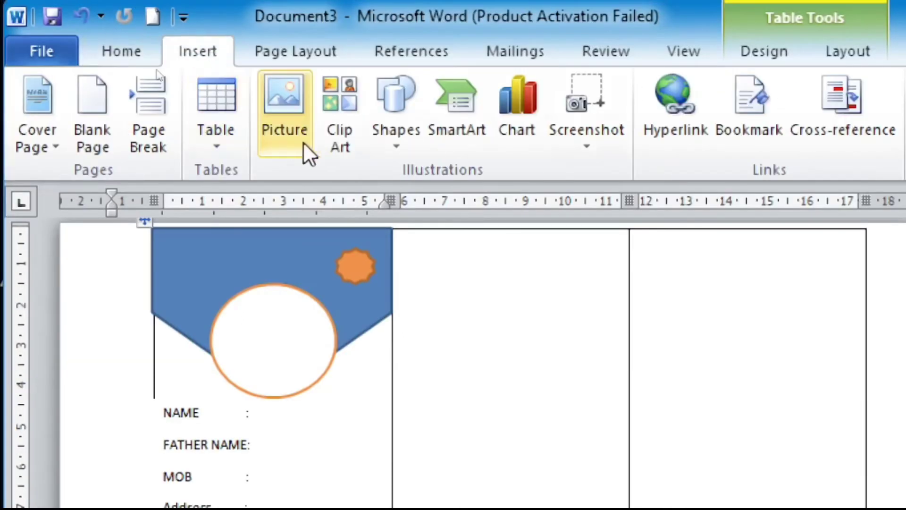
pyautogui.click(304, 117)
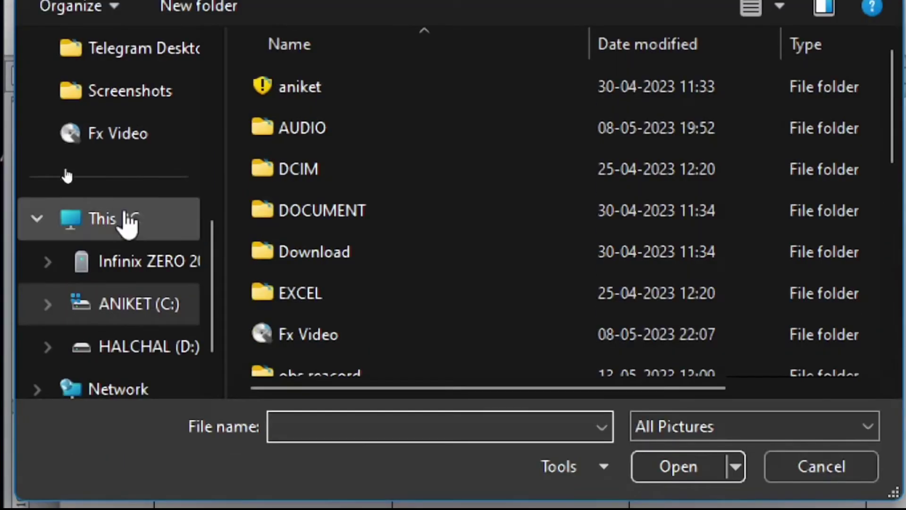
pyautogui.scroll(-2, 137, 217)
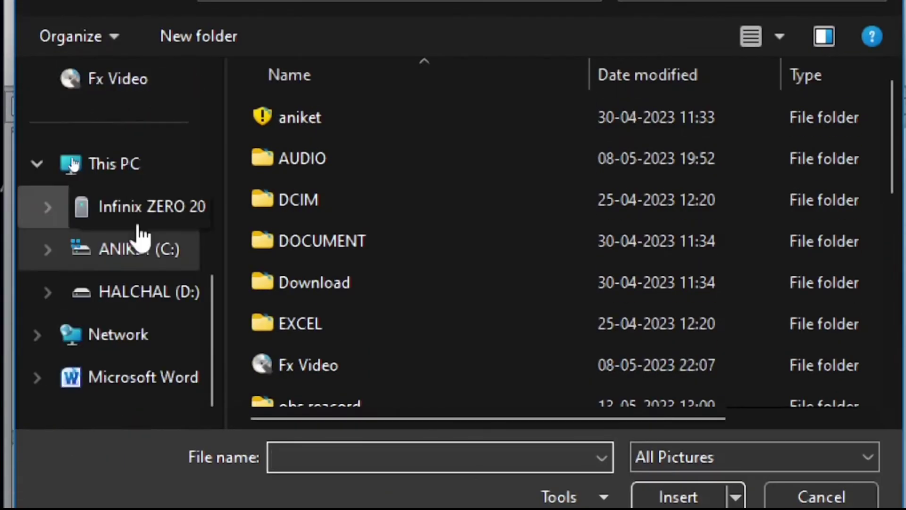
pyautogui.scroll(5, 132, 331)
pyautogui.scroll(2, 118, 302)
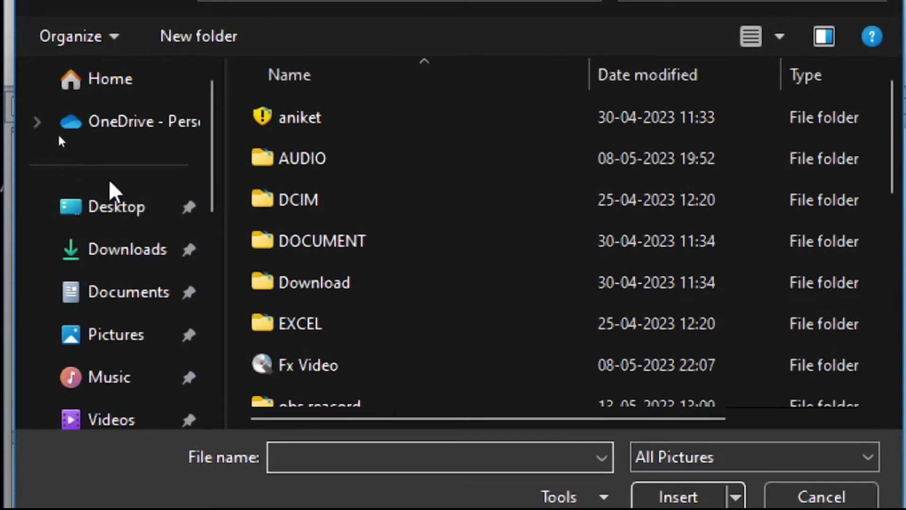
pyautogui.click(130, 218)
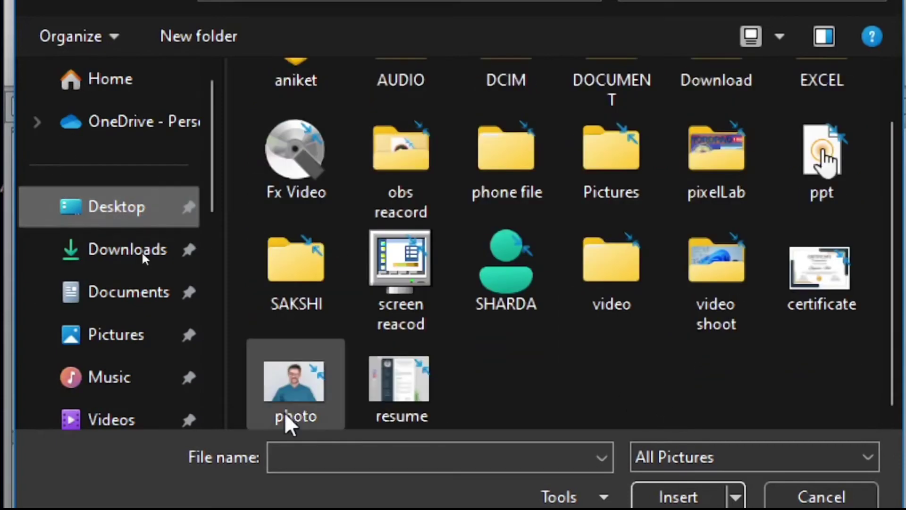
pyautogui.scroll(1, 311, 389)
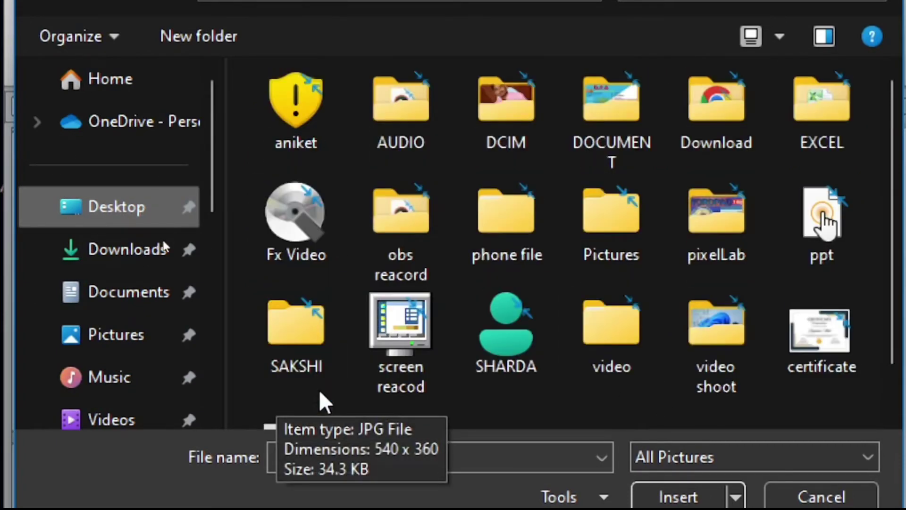
pyautogui.scroll(-1, 321, 386)
pyautogui.click(260, 391)
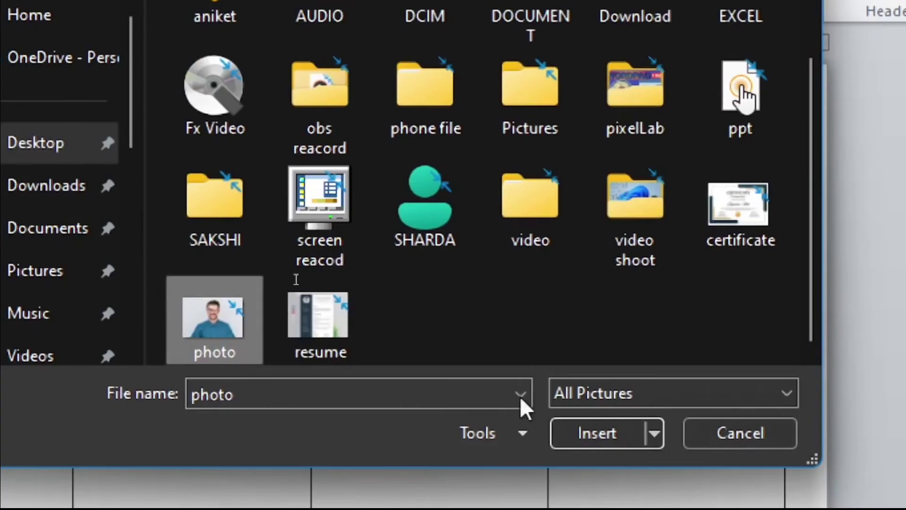
pyautogui.click(596, 429)
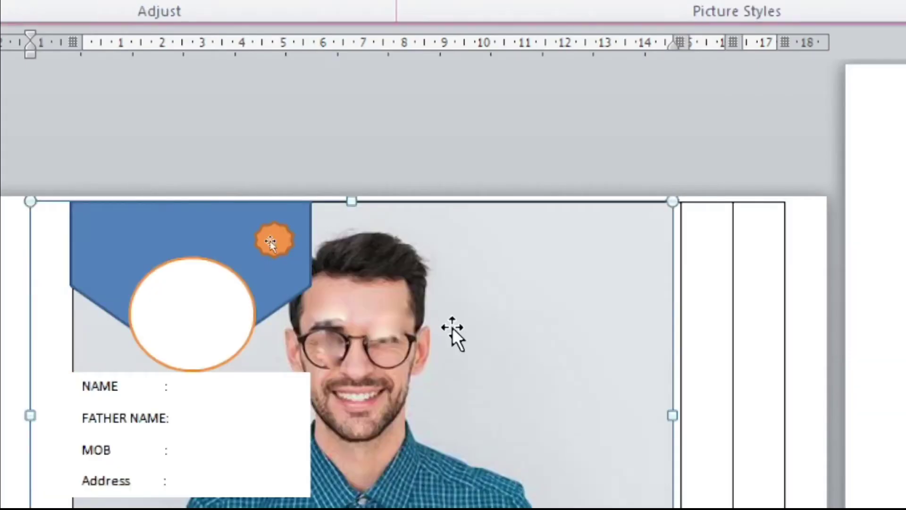
# - Shrink the inserted photo down toward the size of the first card
pyautogui.scroll(-5, 461, 330)
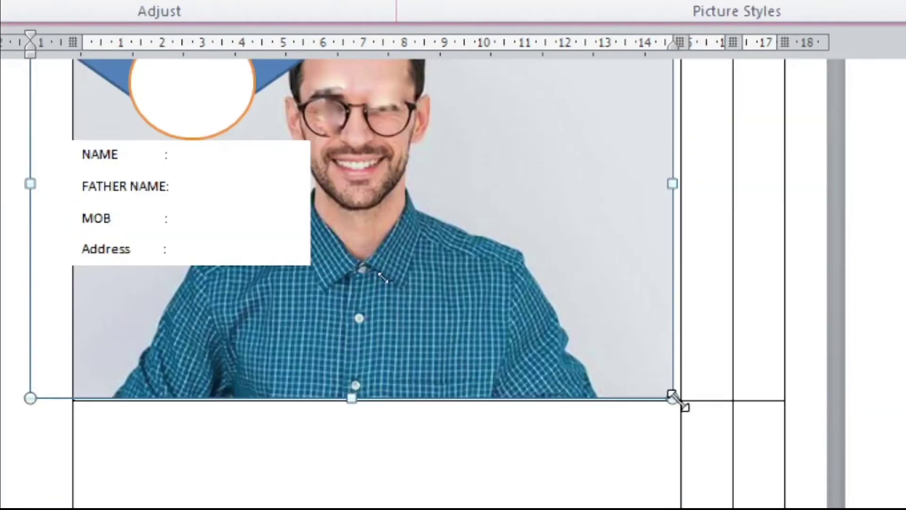
pyautogui.moveTo(673, 399); pyautogui.dragTo(282, 213)
pyautogui.scroll(3, 491, 229)
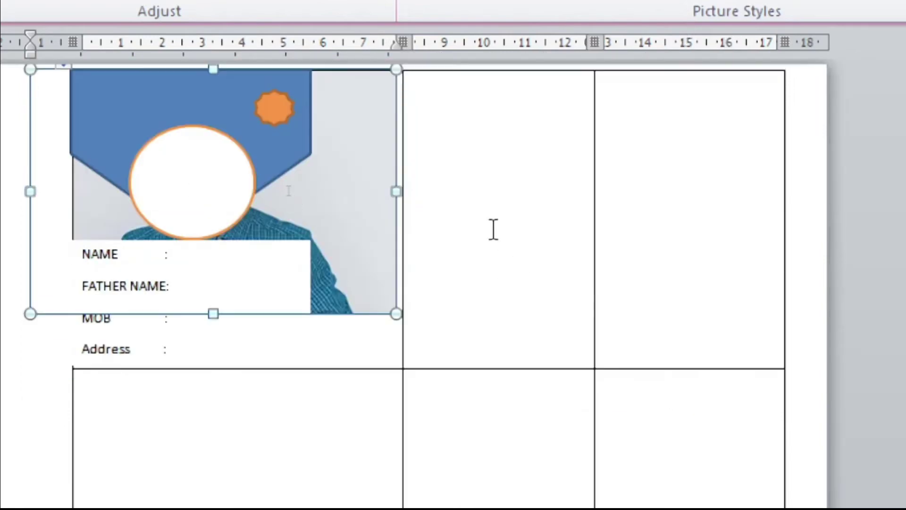
# - Set the photo in front of text, then move and shrink it onto the first card's header circle
pyautogui.rightClick(338, 242)
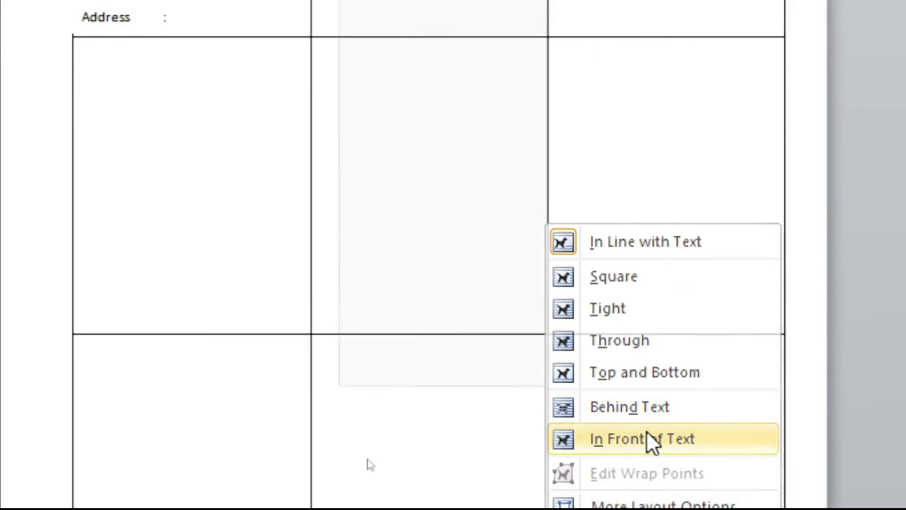
pyautogui.click(646, 446)
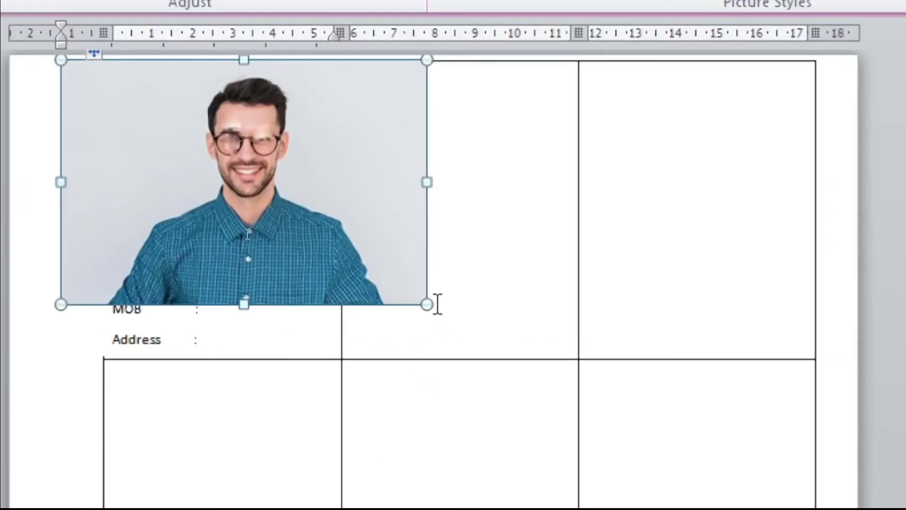
pyautogui.moveTo(422, 302); pyautogui.dragTo(537, 340)
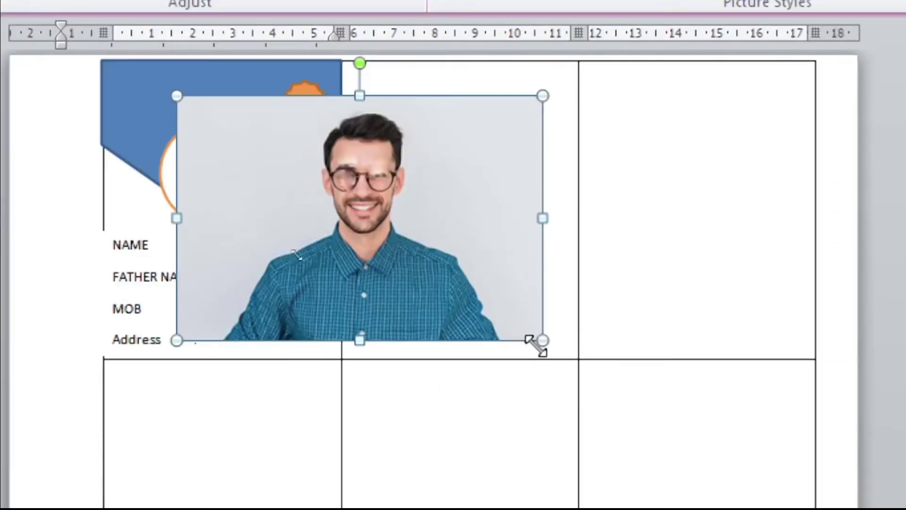
pyautogui.moveTo(542, 338)
pyautogui.mouseDown()
pyautogui.moveTo(448, 289)
pyautogui.moveTo(322, 192)
pyautogui.mouseUp()
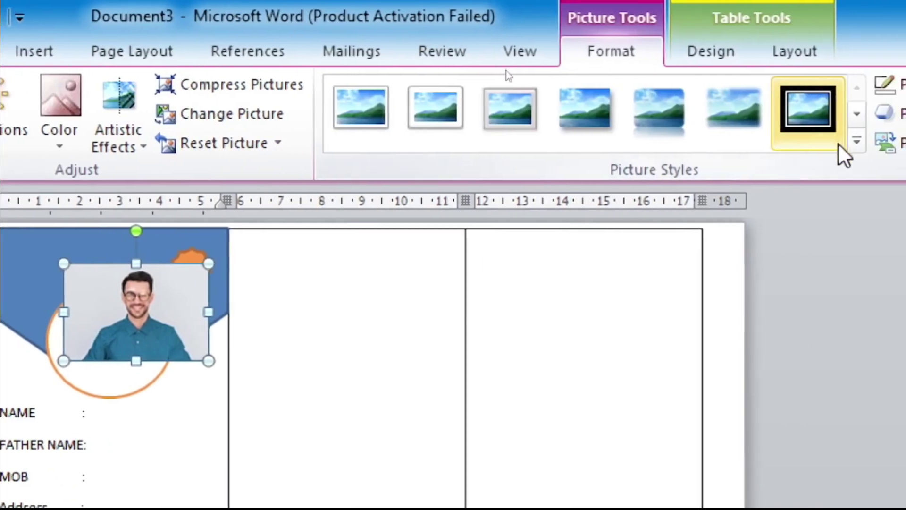
# - Apply the Soft Edge Oval picture style and move the photo over the orange circle
pyautogui.click(855, 141)
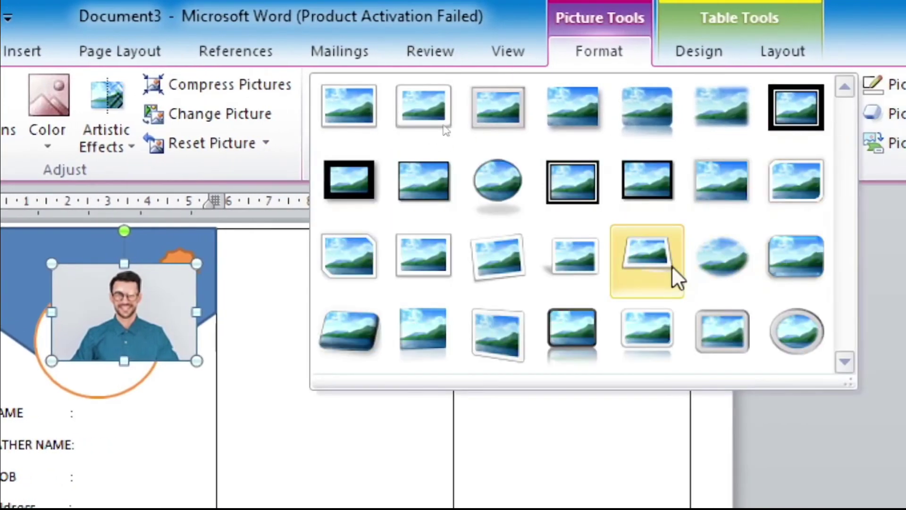
pyautogui.click(748, 250)
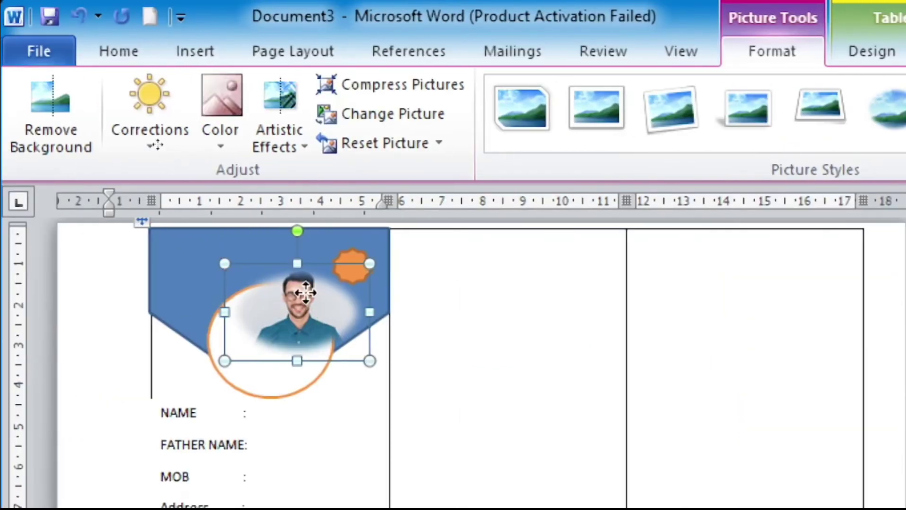
pyautogui.moveTo(306, 293); pyautogui.dragTo(280, 313)
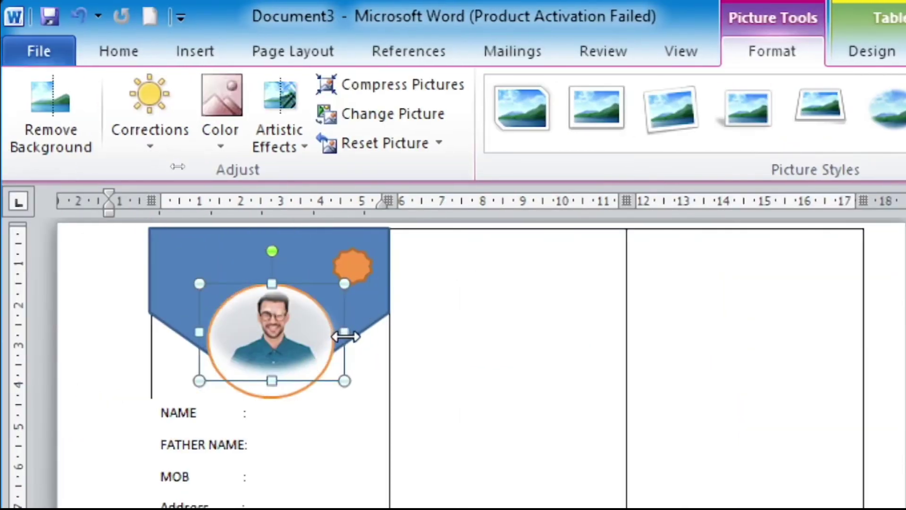
# - Resize and centre the photo so it neatly fills the orange-outlined circle
pyautogui.moveTo(341, 334); pyautogui.dragTo(324, 332)
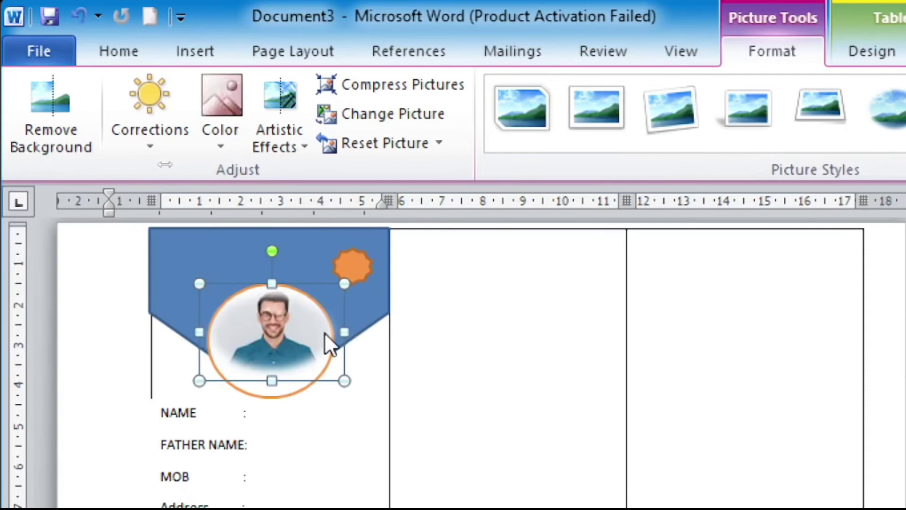
pyautogui.moveTo(259, 381); pyautogui.dragTo(261, 397)
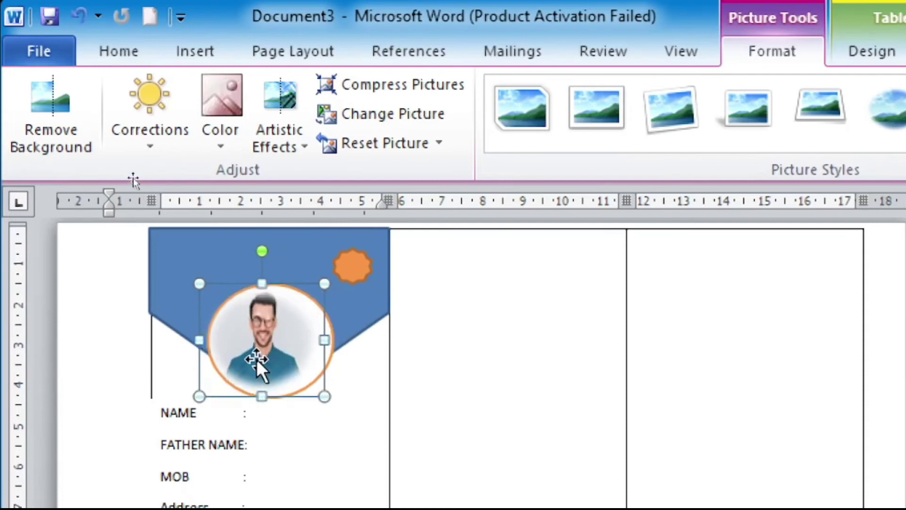
pyautogui.moveTo(256, 363); pyautogui.dragTo(273, 358)
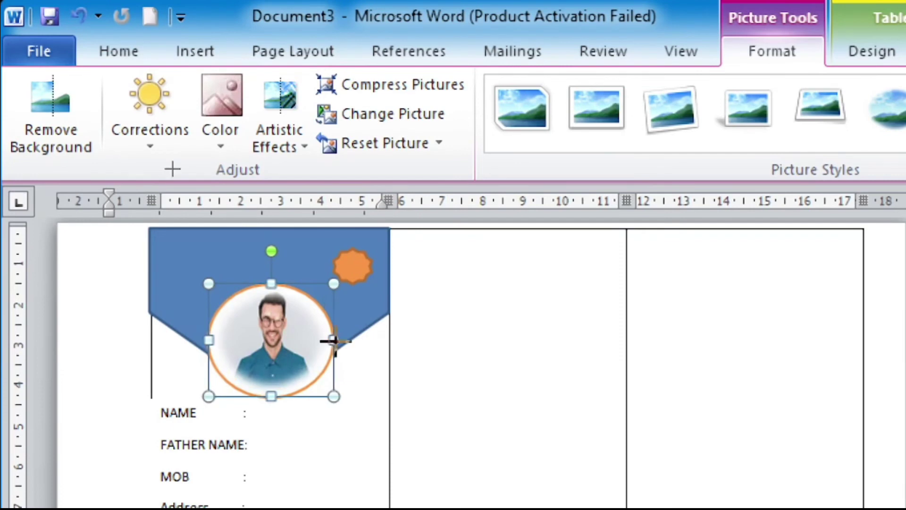
pyautogui.moveTo(336, 340)
pyautogui.mouseDown()
pyautogui.moveTo(346, 339)
pyautogui.moveTo(279, 336)
pyautogui.mouseUp()
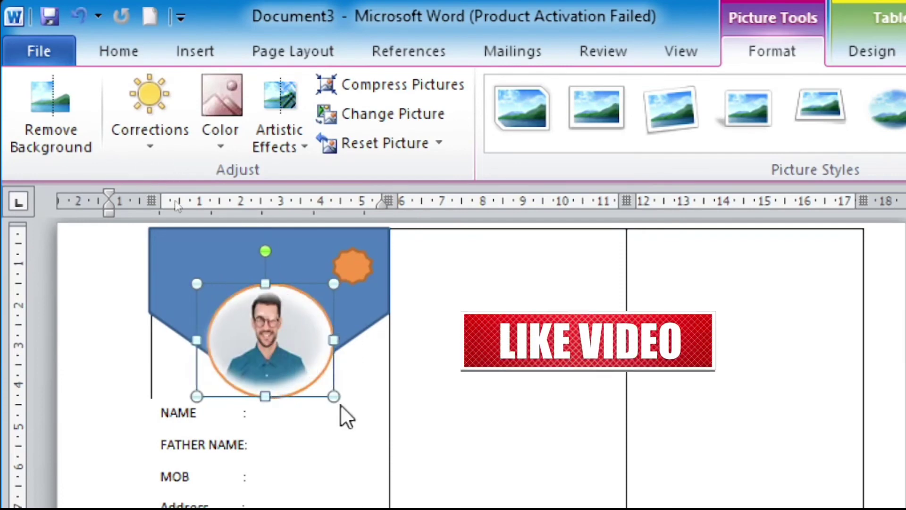
pyautogui.moveTo(334, 396); pyautogui.dragTo(341, 402)
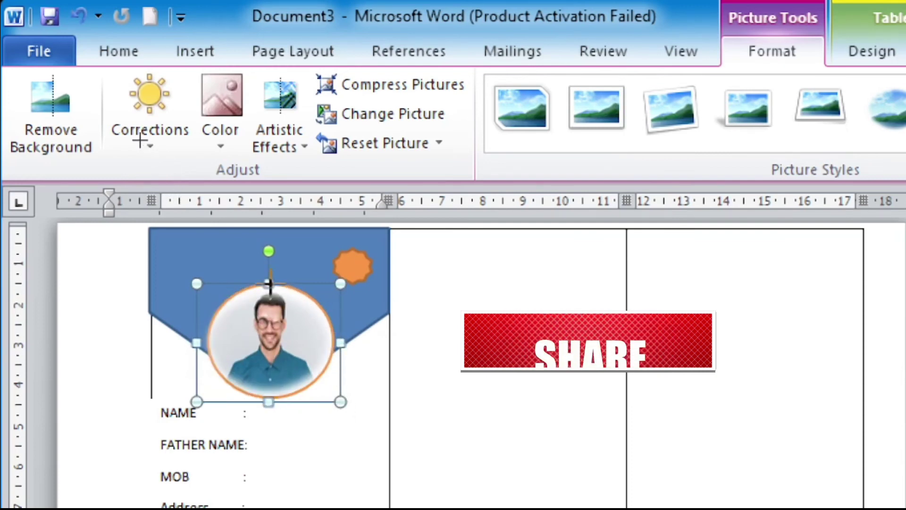
pyautogui.moveTo(268, 284); pyautogui.dragTo(269, 282)
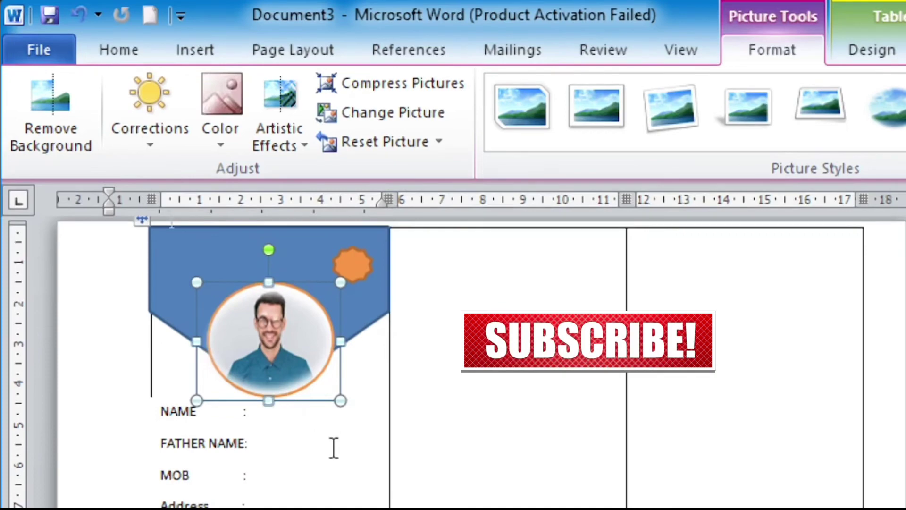
pyautogui.click(335, 437)
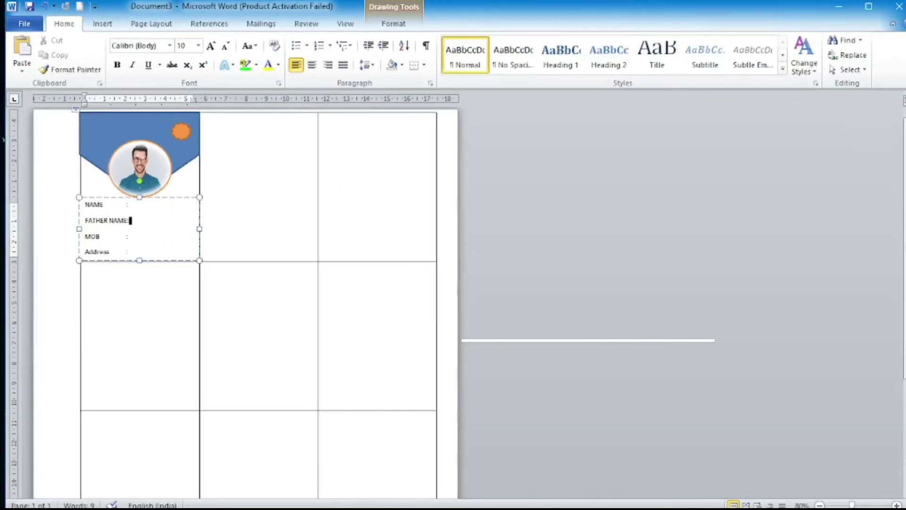
# - Narrow the NAME/FATHER NAME/MOB/Address text box and nudge it slightly right within the first card
pyautogui.click(245, 183)
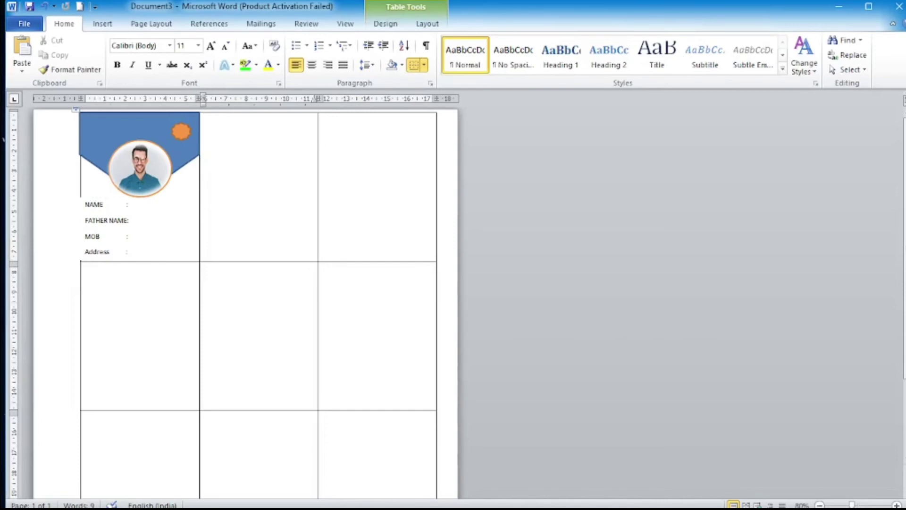
pyautogui.click(129, 220)
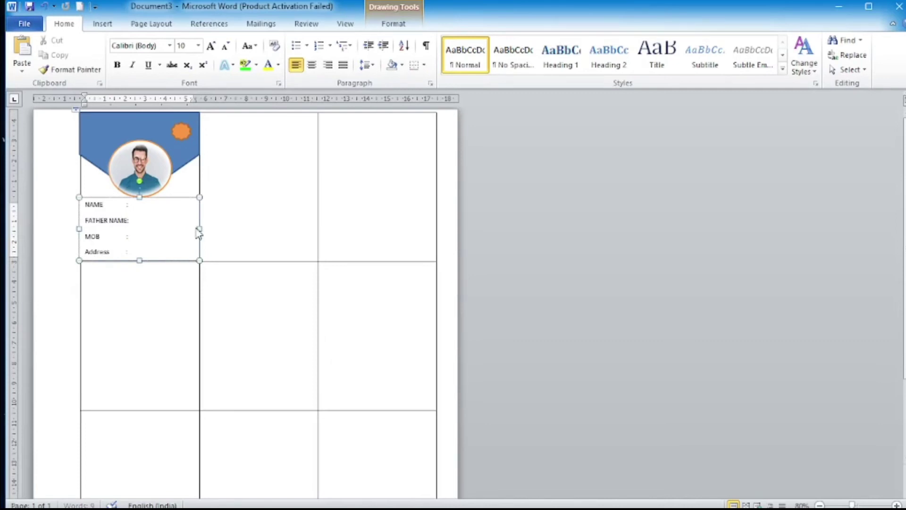
pyautogui.moveTo(199, 229); pyautogui.dragTo(196, 228)
pyautogui.press('Right')
pyautogui.press('Right')
pyautogui.press('Right')
pyautogui.press('Right')
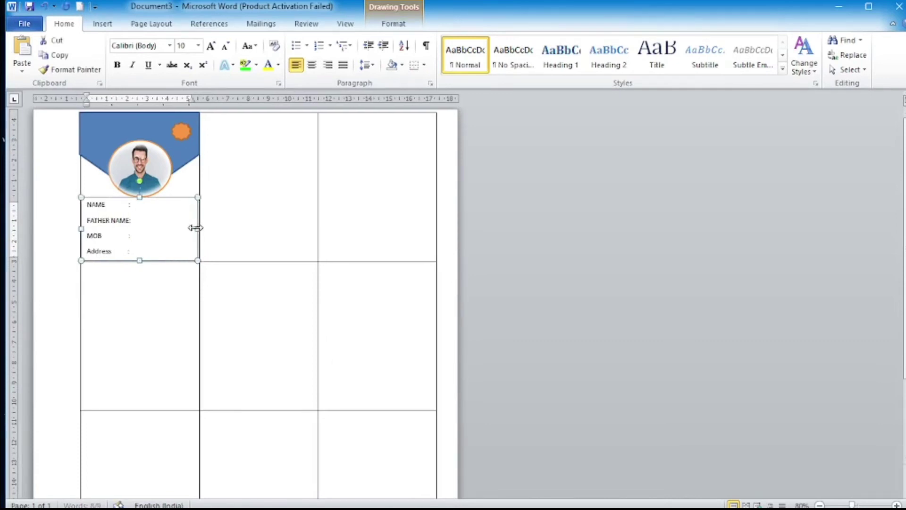
pyautogui.press('Right')
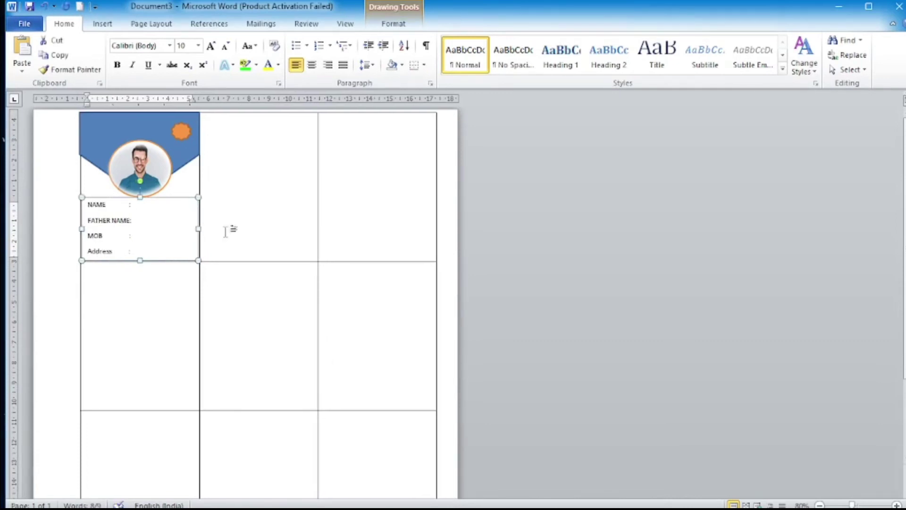
# - Clear all formatting from the second table cell
pyautogui.click(225, 232)
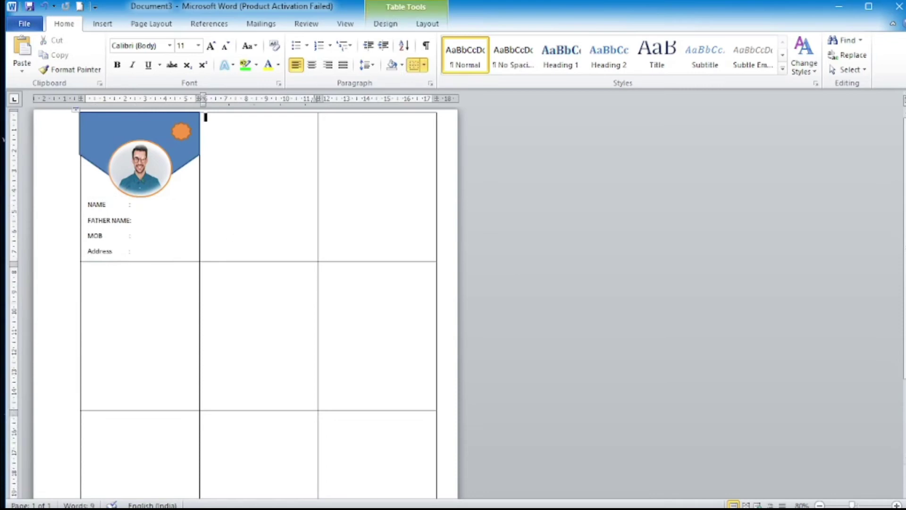
pyautogui.click(276, 47)
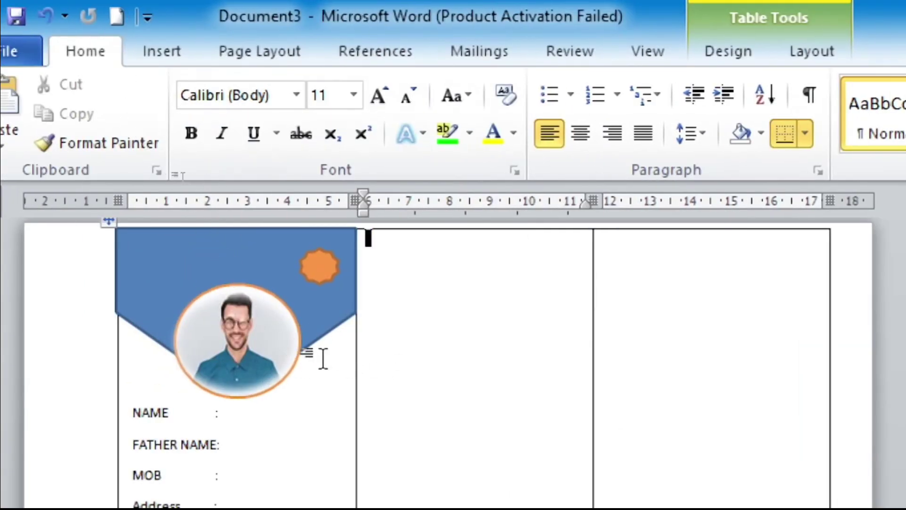
pyautogui.click(322, 359)
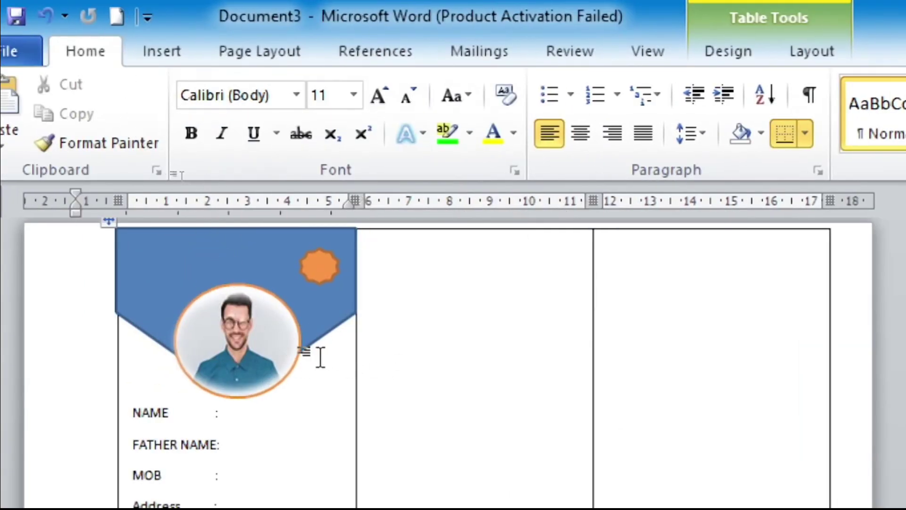
# - Start a Labels mail merge, accepting the default label options and replacement prompt
pyautogui.click(498, 50)
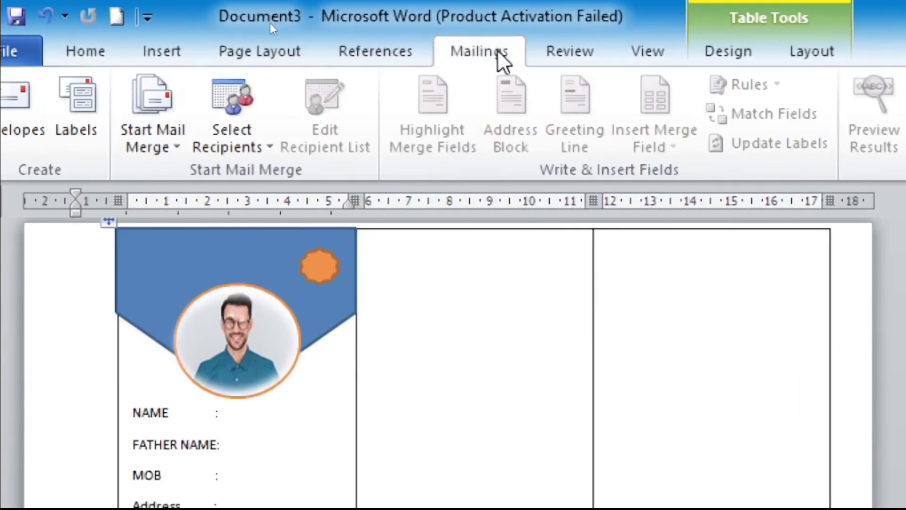
pyautogui.click(159, 110)
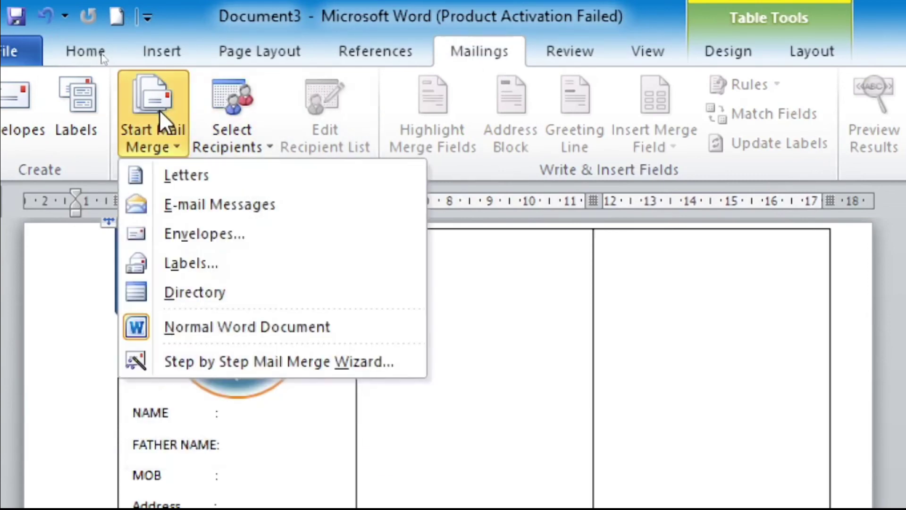
pyautogui.click(199, 258)
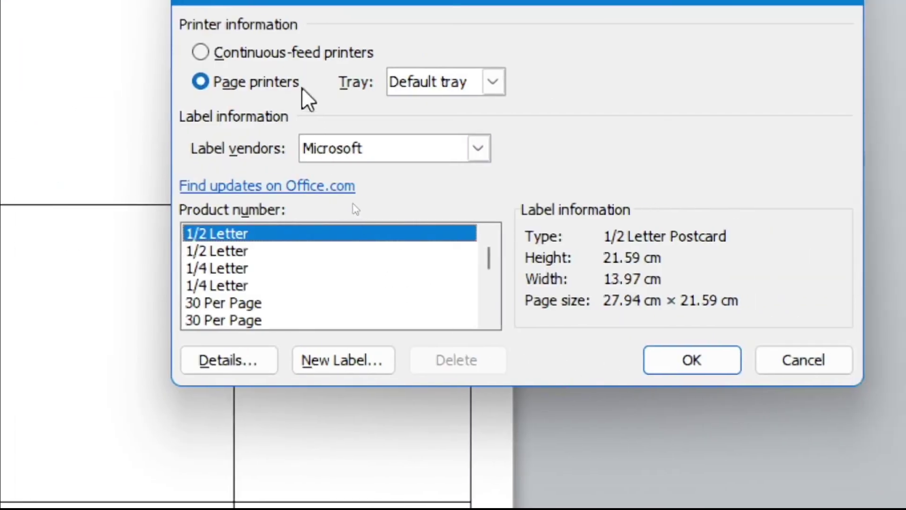
pyautogui.click(694, 361)
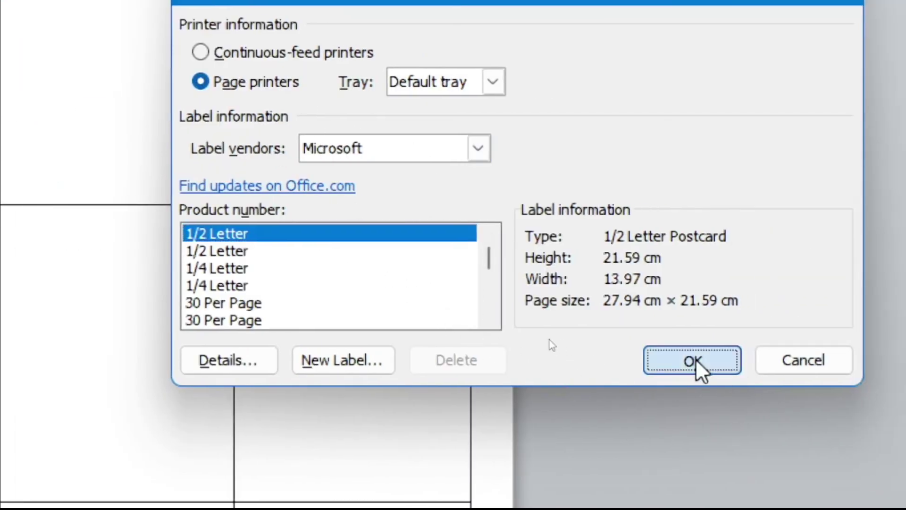
pyautogui.click(402, 267)
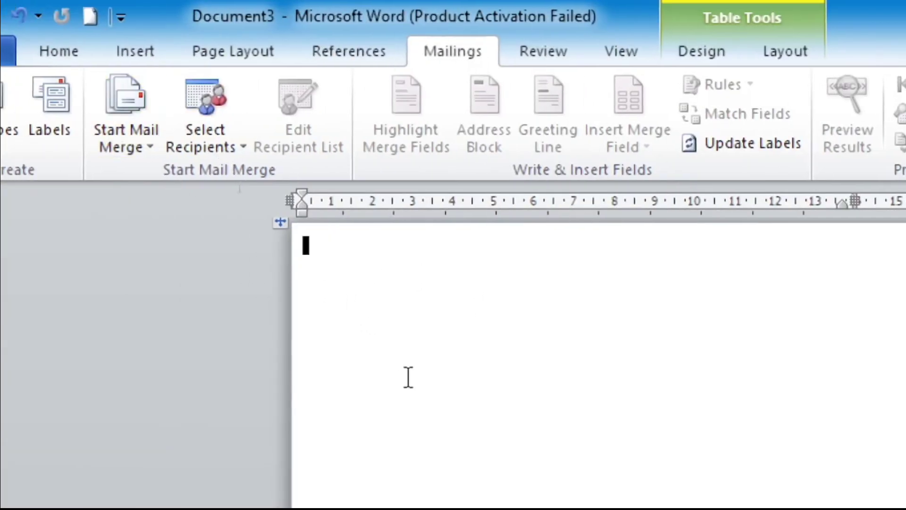
# - Undo to restore the ID card table, then Update Labels to copy the card into every cell
pyautogui.hotkey('ctrl', 'z')
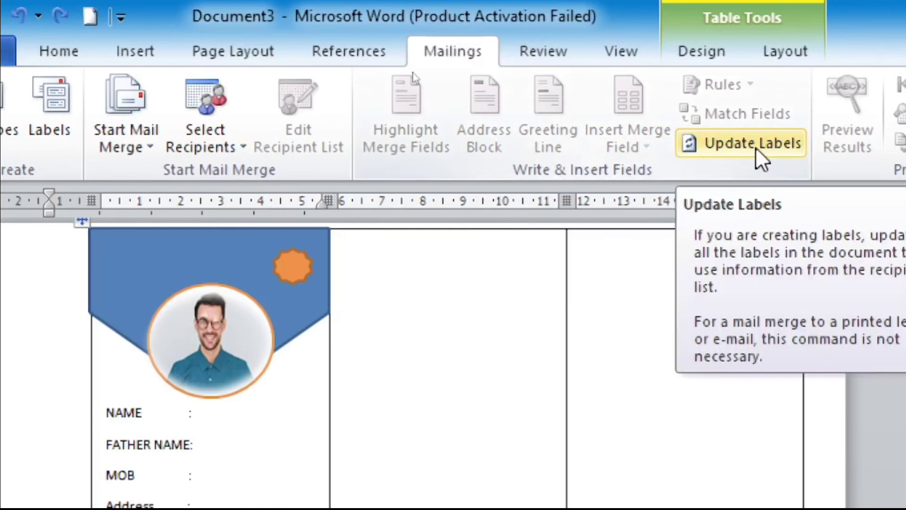
pyautogui.click(756, 147)
pyautogui.scroll(-3, 811, 343)
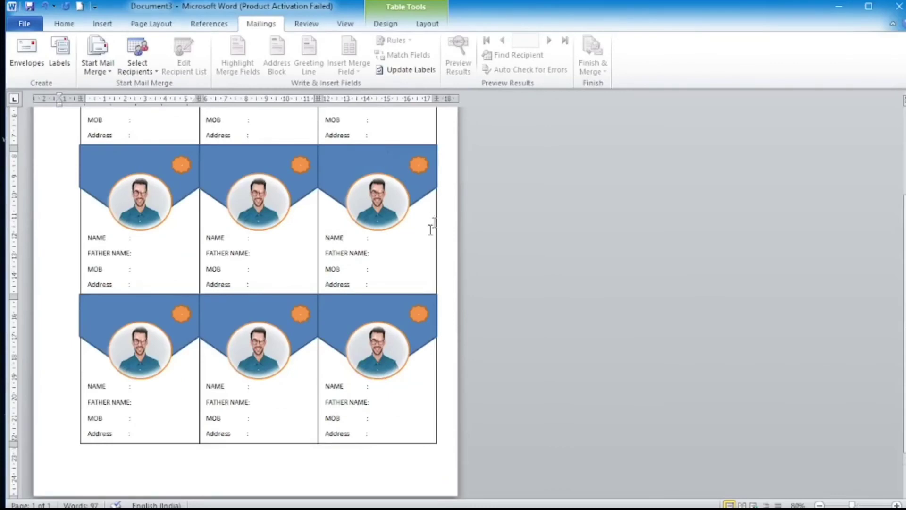
pyautogui.scroll(-1, 356, 168)
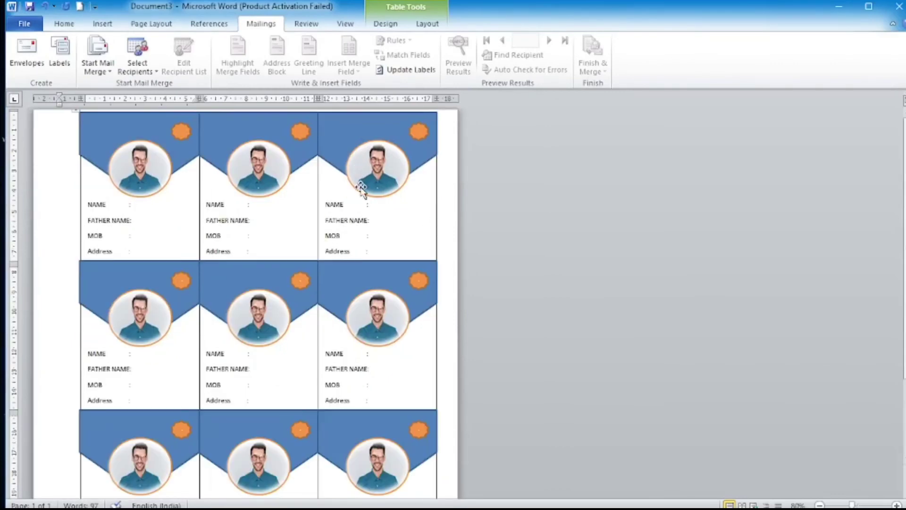
pyautogui.click(268, 182)
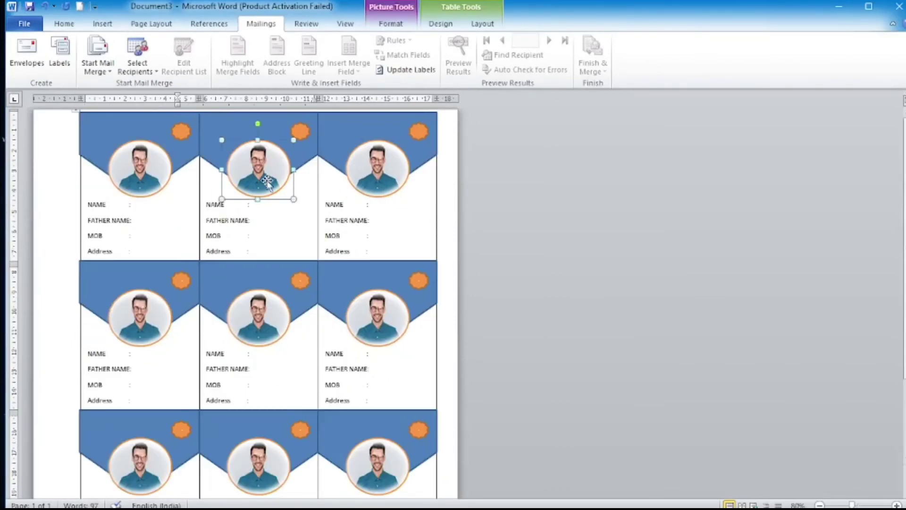